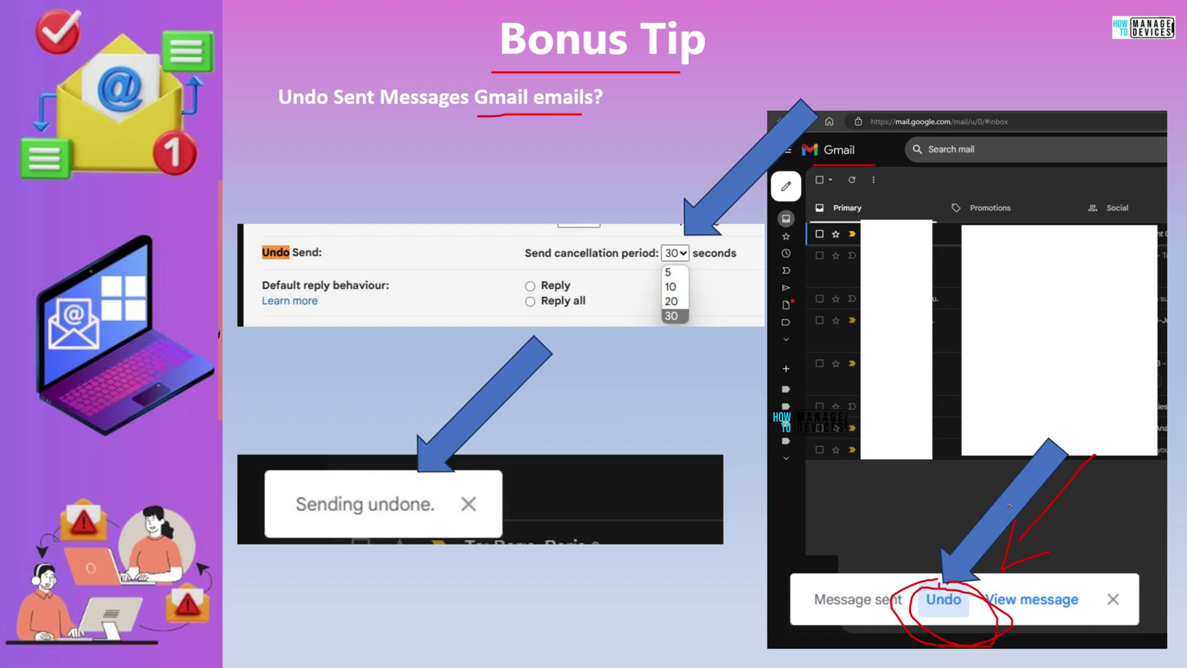
mouse_move(291, 536)
mouse_down()
mouse_move(346, 565)
mouse_move(602, 449)
mouse_move(276, 424)
mouse_move(233, 561)
mouse_up()
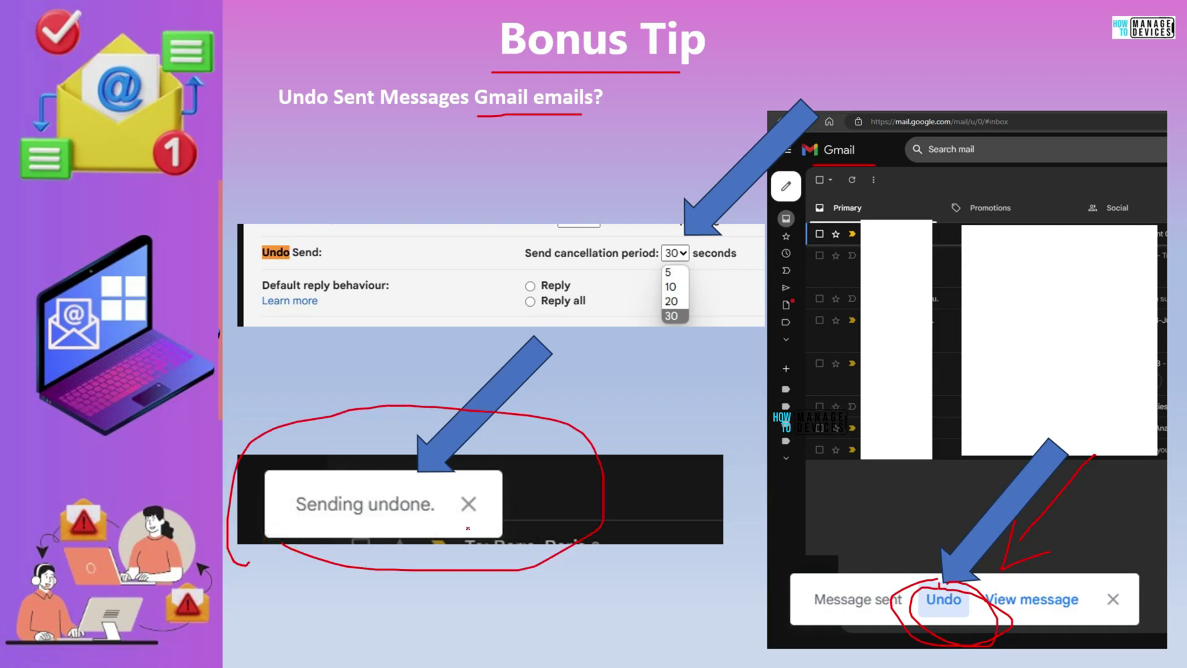
drag(407, 537, 450, 535)
drag(634, 383, 542, 493)
drag(544, 473, 573, 491)
mouse_move(254, 266)
mouse_down()
mouse_move(355, 263)
mouse_move(266, 234)
mouse_move(253, 265)
mouse_up()
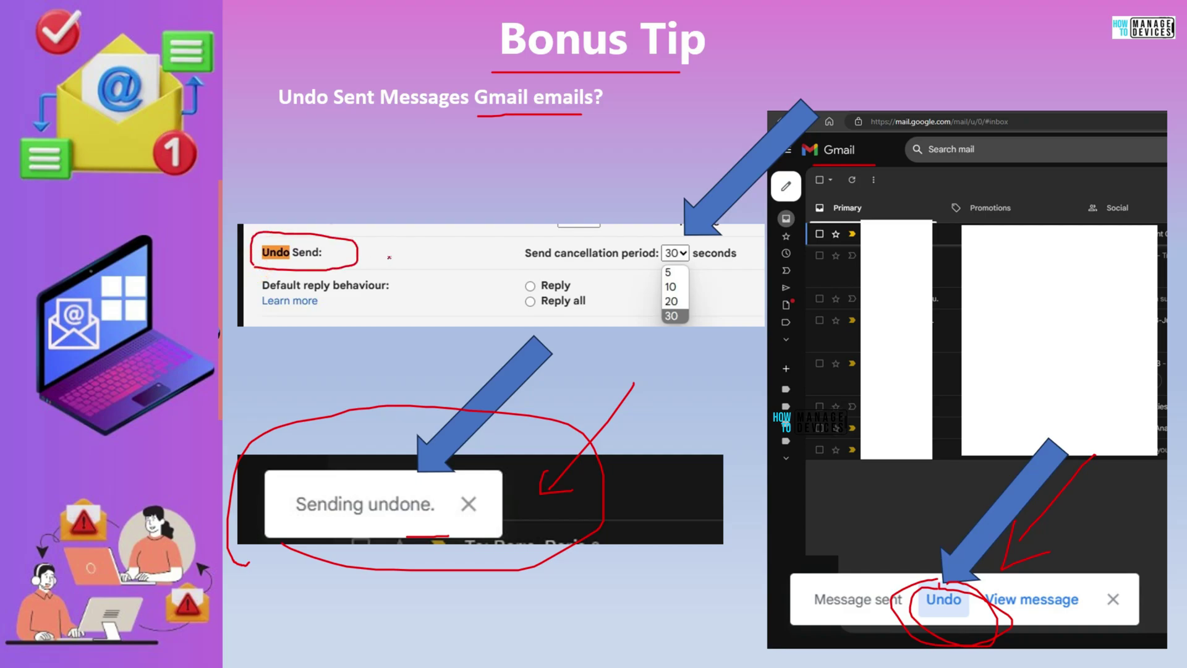
drag(376, 198, 359, 241)
drag(529, 263, 621, 267)
mouse_move(686, 311)
mouse_down()
mouse_move(705, 337)
mouse_move(680, 297)
mouse_up()
drag(723, 259, 746, 342)
click(711, 272)
drag(711, 272, 740, 273)
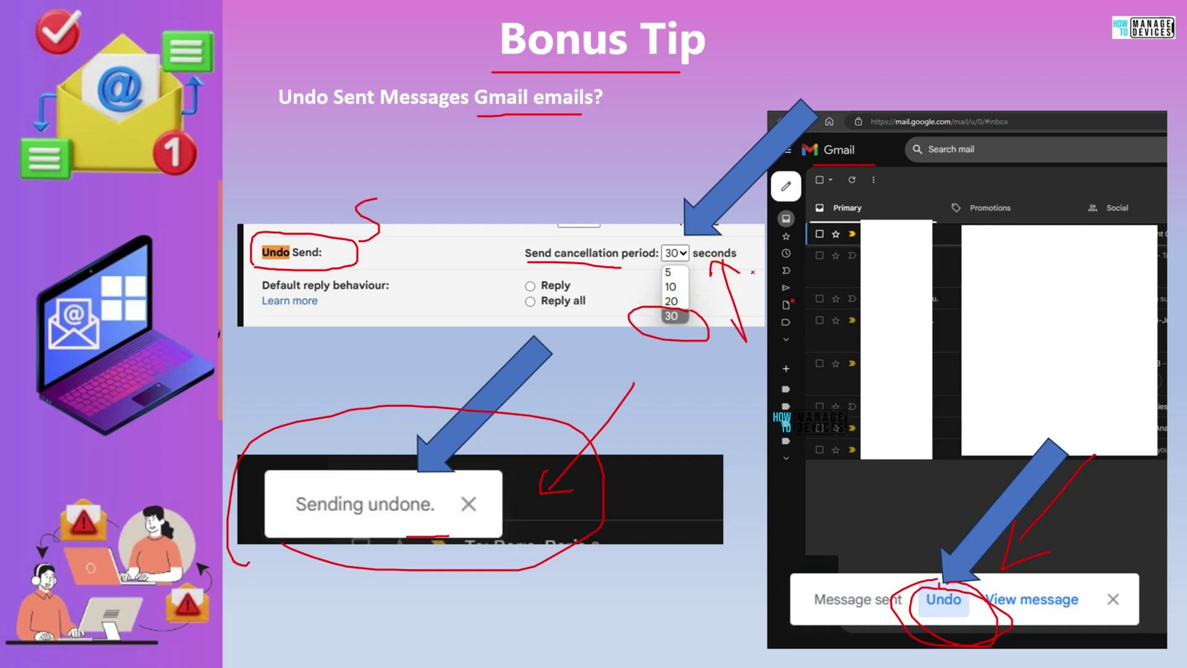
mouse_move(895, 488)
mouse_down()
mouse_move(912, 501)
mouse_move(898, 518)
mouse_move(927, 502)
mouse_move(896, 519)
mouse_up()
drag(593, 321, 653, 286)
mouse_move(675, 274)
mouse_down()
mouse_move(700, 273)
mouse_move(718, 314)
mouse_up()
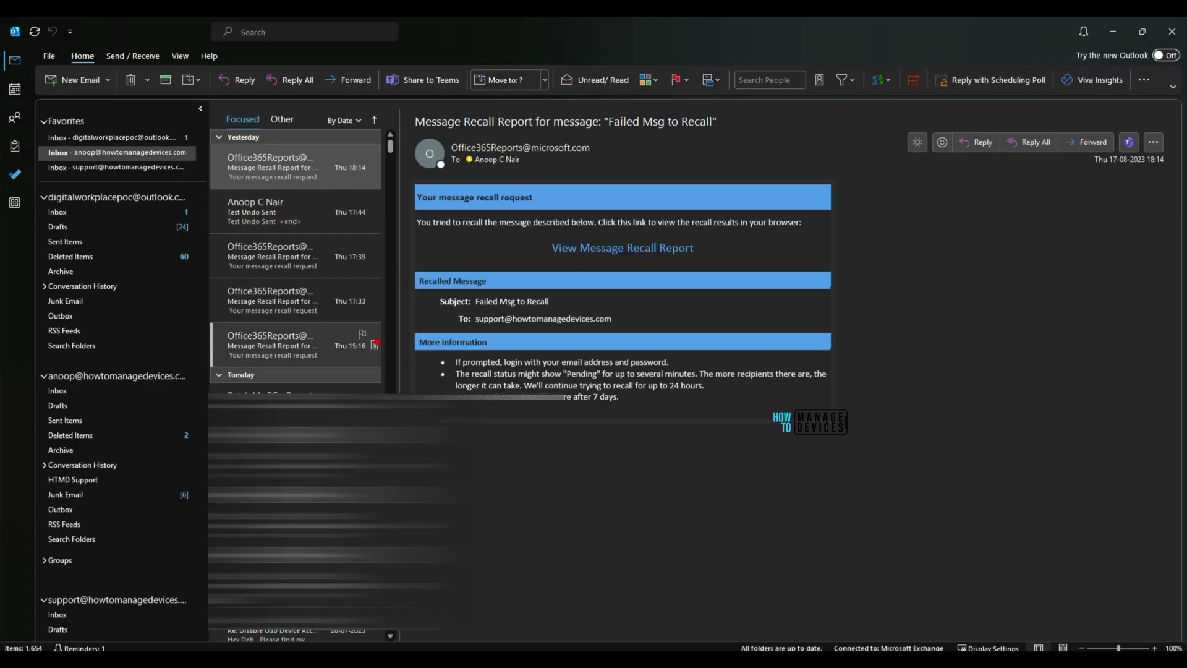
drag(529, 266, 726, 267)
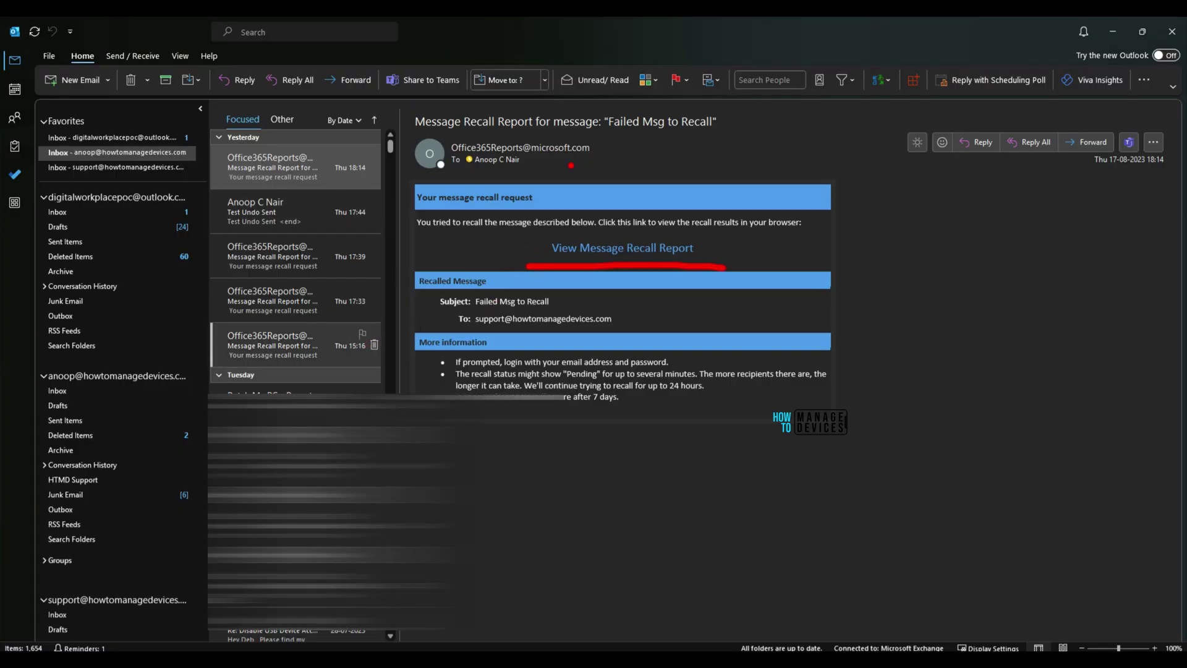
drag(427, 135, 719, 134)
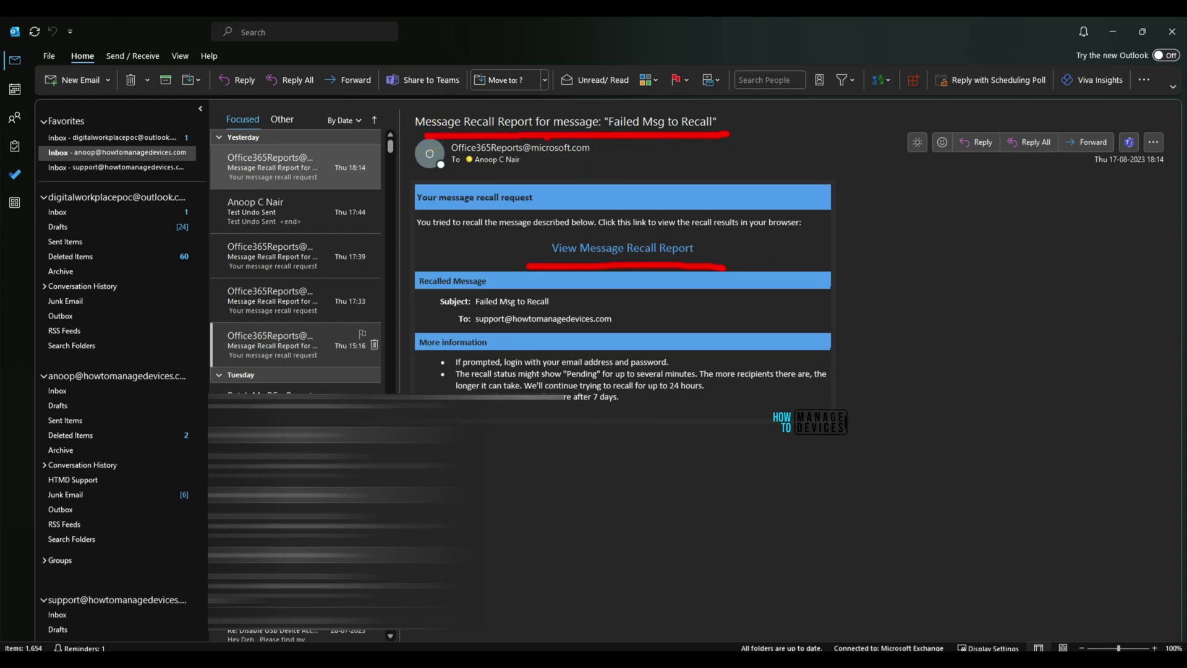
drag(453, 169, 530, 170)
drag(204, 577, 40, 618)
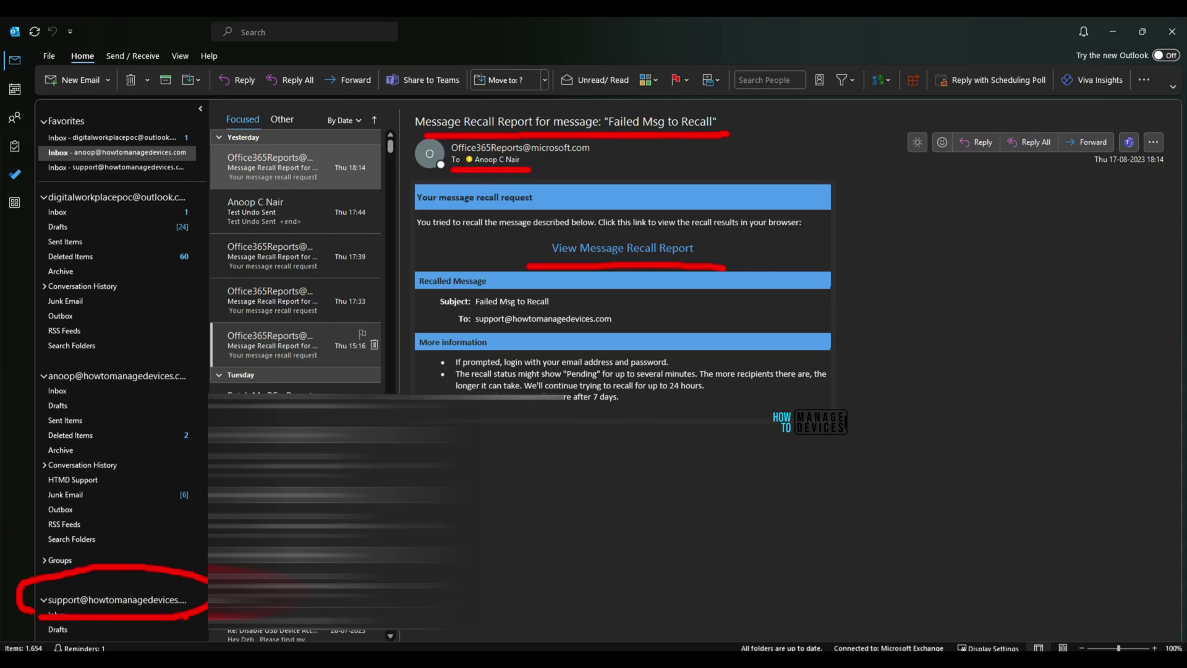
- Check the support mailbox's inbox, including the message "IMP Msg", and go back to the recall report email for "Failed Msg to Recall"
click(134, 614)
click(296, 218)
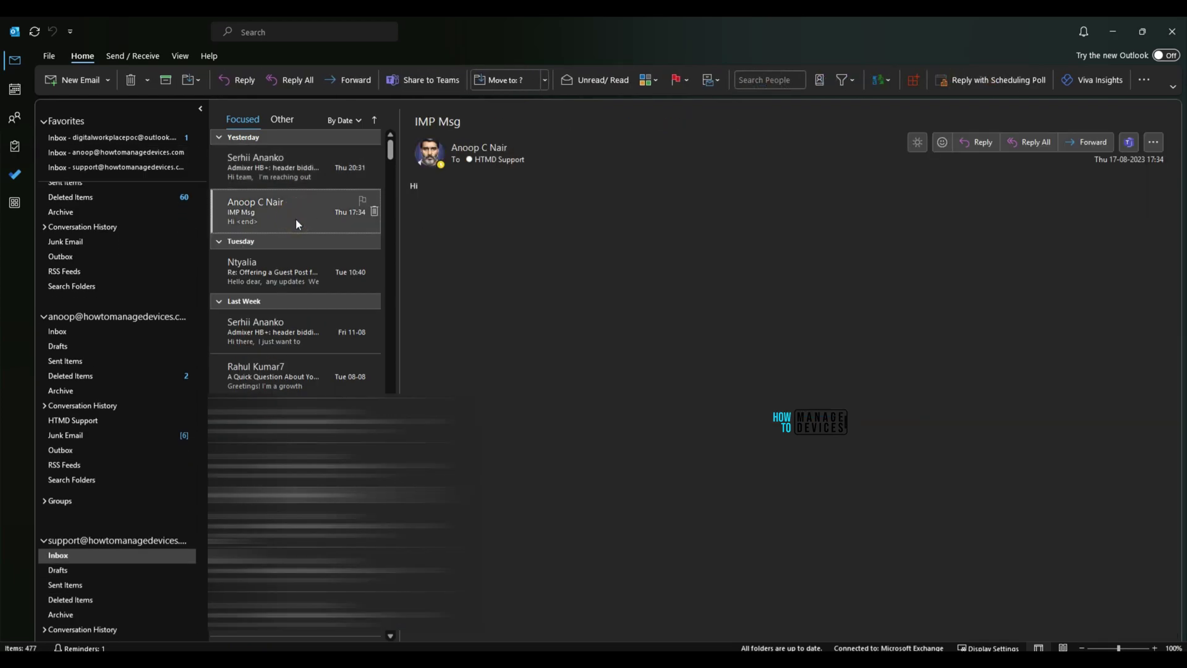
click(274, 161)
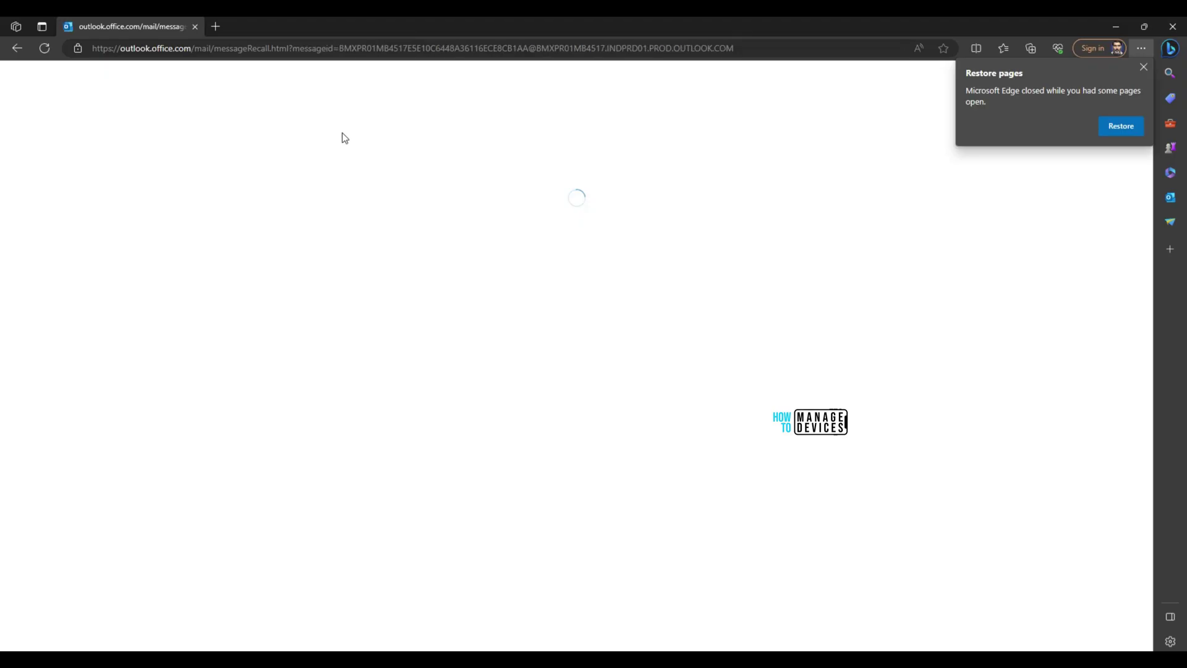
- Examine the Recalled, Pending and Failed results in the Message Recall Status Report for "Failed Msg to Recall"
click(1143, 67)
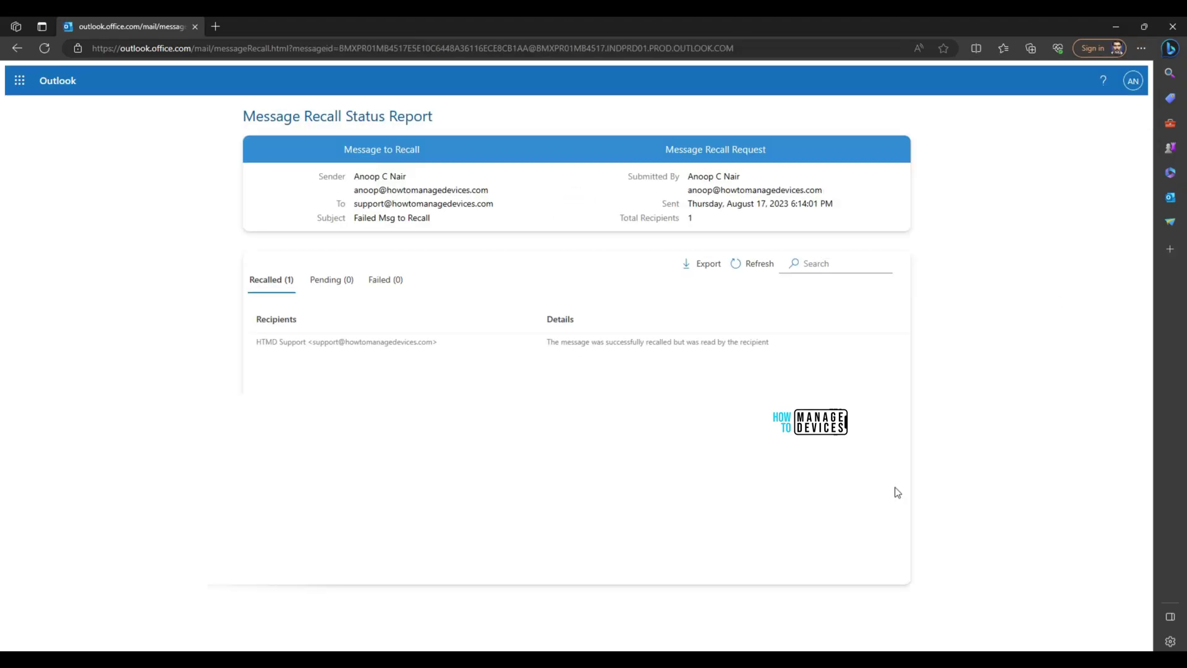
mouse_move(214, 303)
mouse_down()
mouse_move(532, 298)
mouse_move(251, 262)
mouse_move(247, 296)
mouse_up()
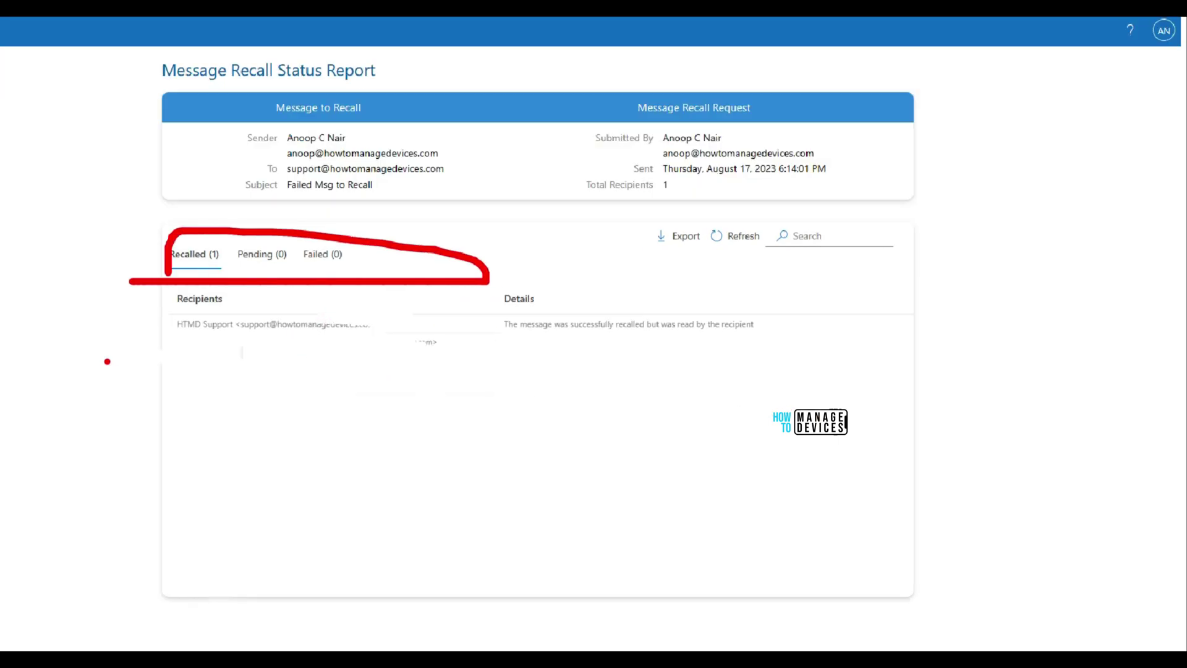
drag(115, 359, 425, 302)
mouse_move(161, 361)
mouse_down()
mouse_move(480, 361)
mouse_move(109, 304)
mouse_up()
key(Escape)
- Return to Outlook and create a new email to HTMD Support with the subject "HTMD Email Recall 1 - Unread"
key(alt+Tab)
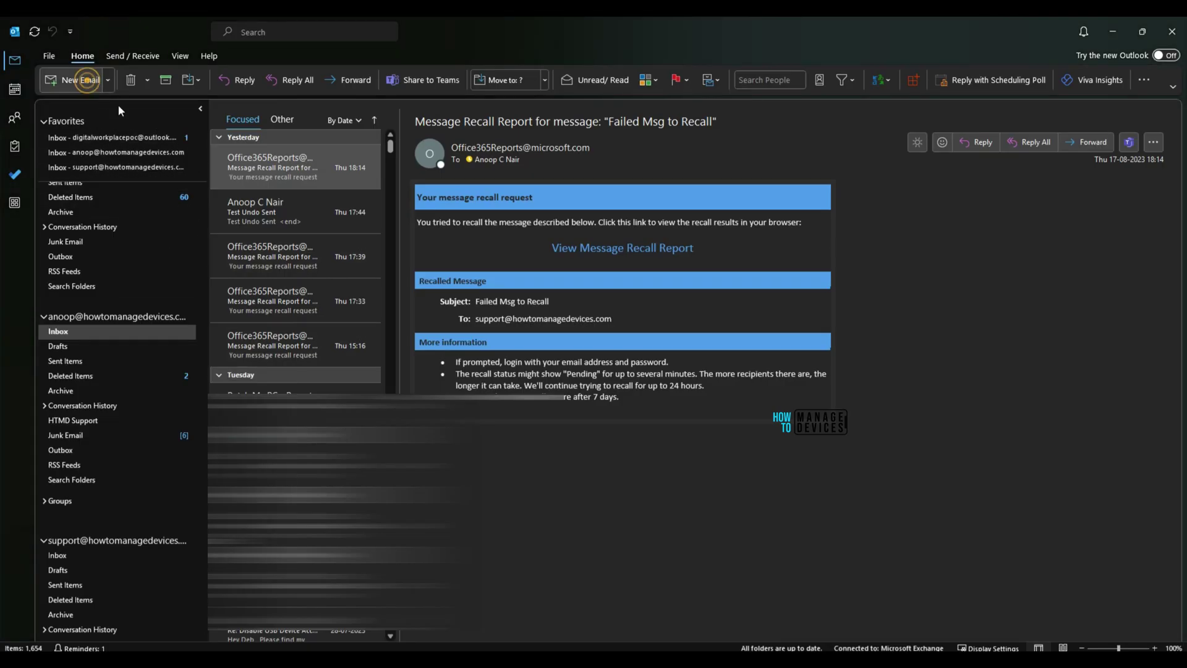
click(80, 80)
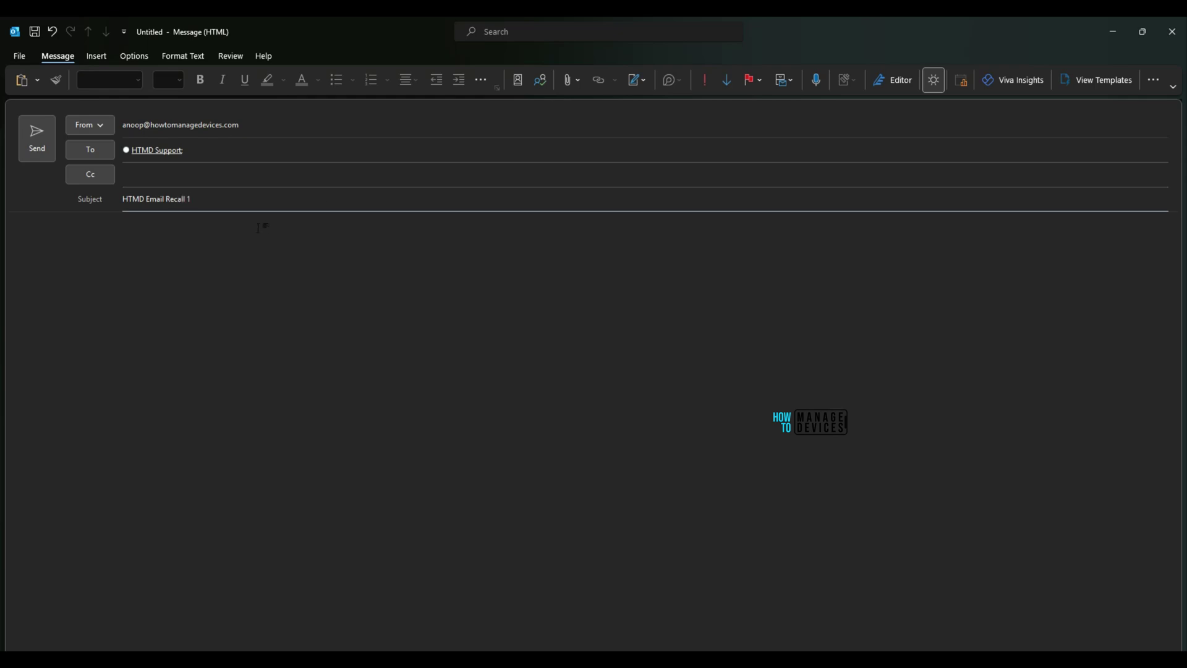
triple_click(229, 199)
click(207, 201)
text(- Unread)
- Copy the subject text into the message body and send the email
triple_click(240, 202)
click(176, 229)
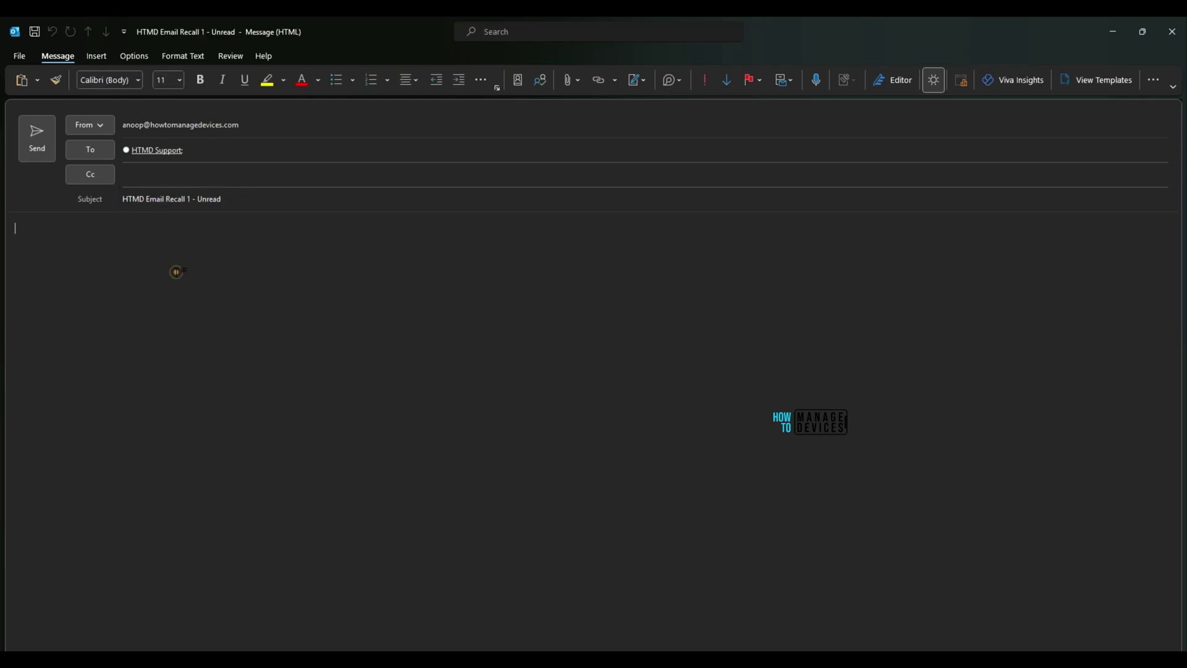
triple_click(246, 198)
click(110, 233)
click(34, 141)
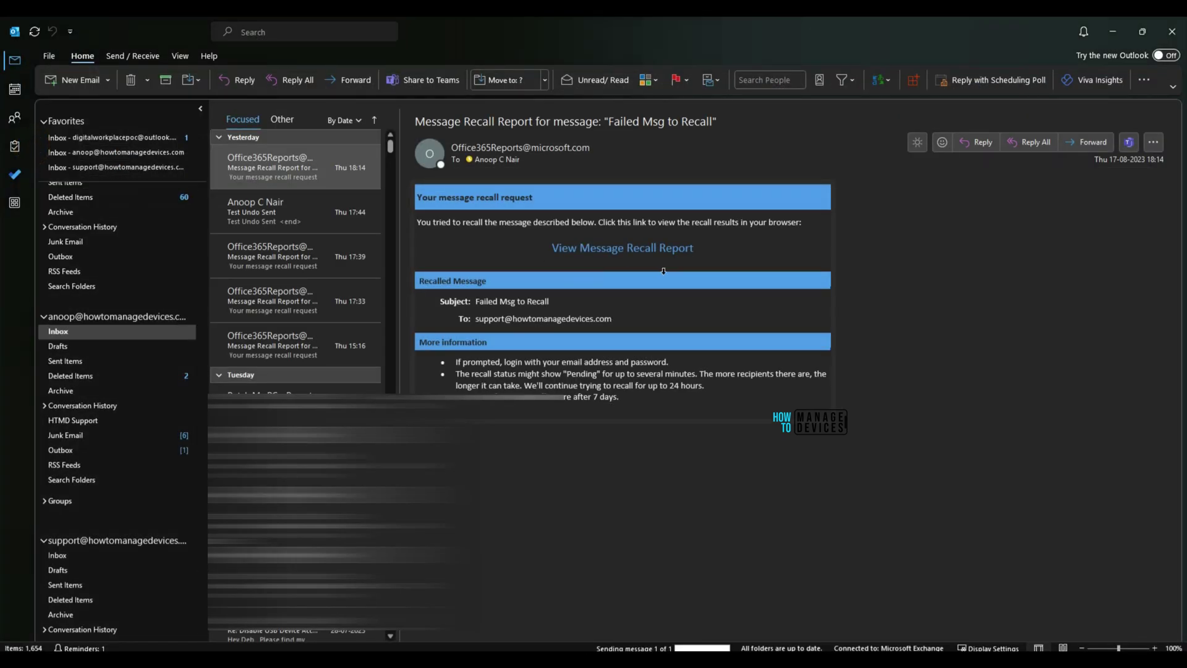
- Open the sent message "HTMD Email Recall 1 - Unread" from Sent Items in its own window
click(78, 362)
click(295, 176)
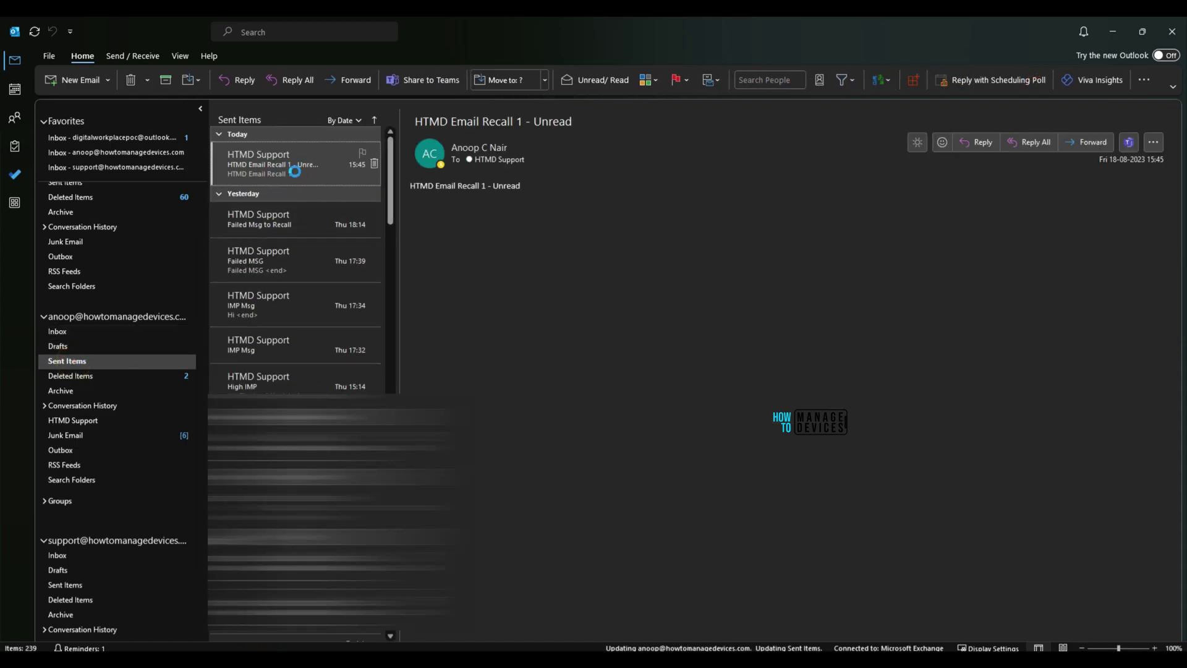
double_click(295, 172)
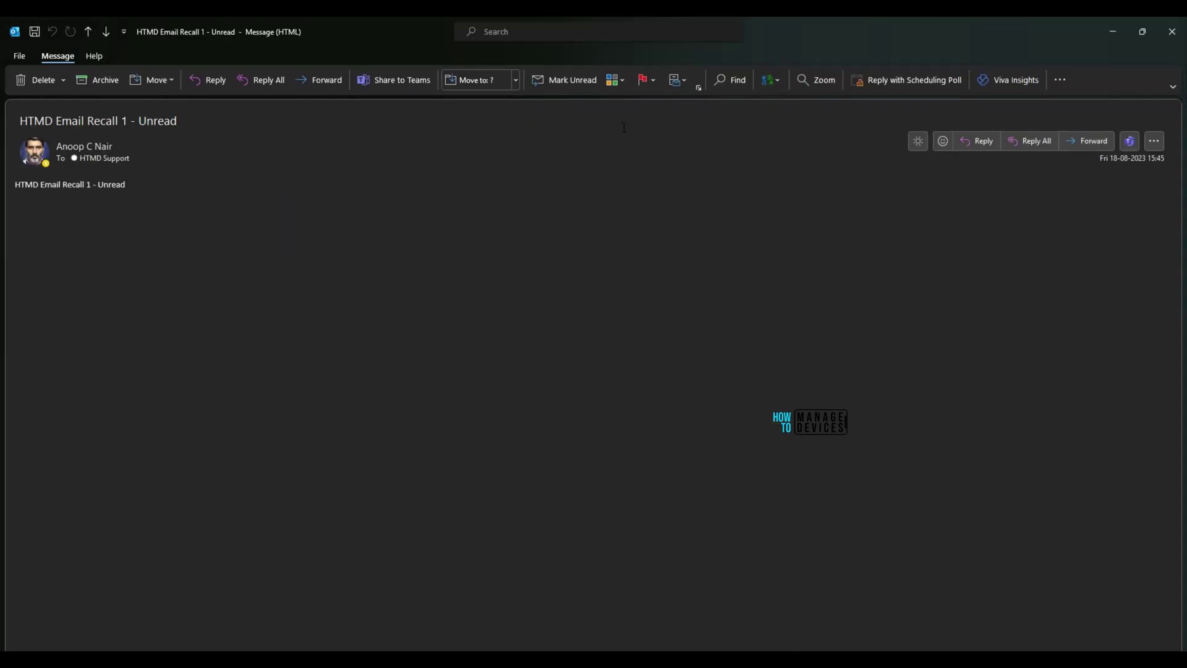
drag(1069, 53, 1071, 54)
mouse_move(1020, 235)
mouse_down()
mouse_move(1023, 127)
mouse_move(1070, 132)
mouse_up()
click(1061, 80)
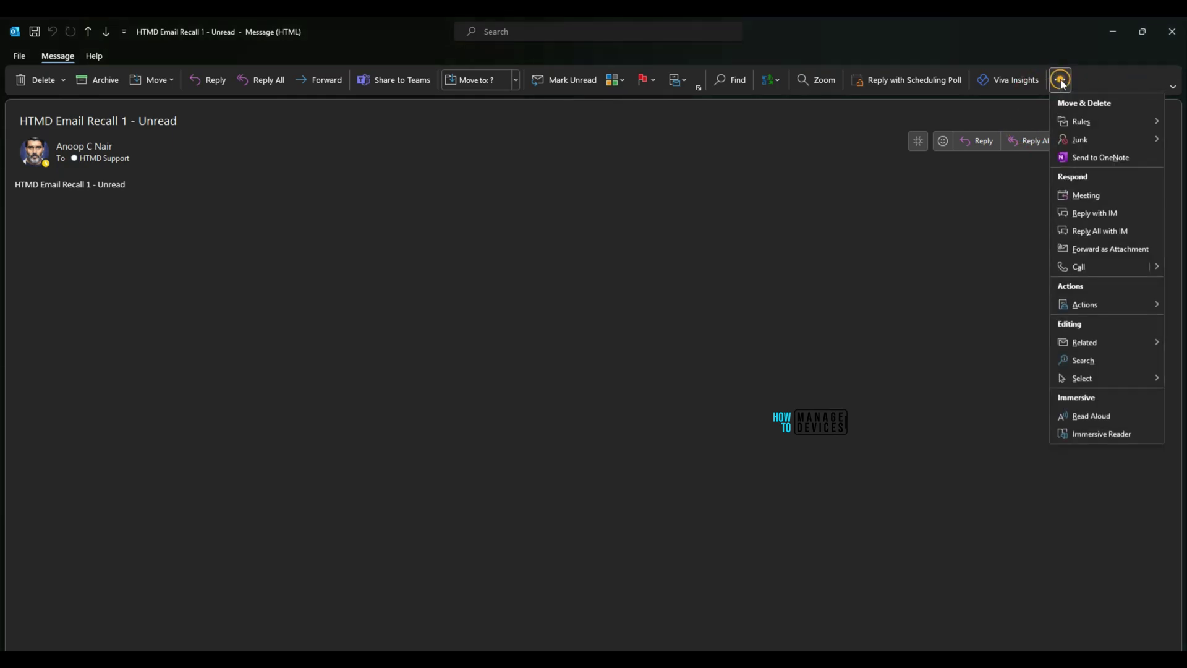
mouse_move(1084, 307)
drag(759, 515, 1055, 312)
mouse_move(701, 378)
mouse_down()
mouse_move(956, 323)
mouse_move(920, 321)
mouse_move(951, 344)
mouse_up()
key(Escape)
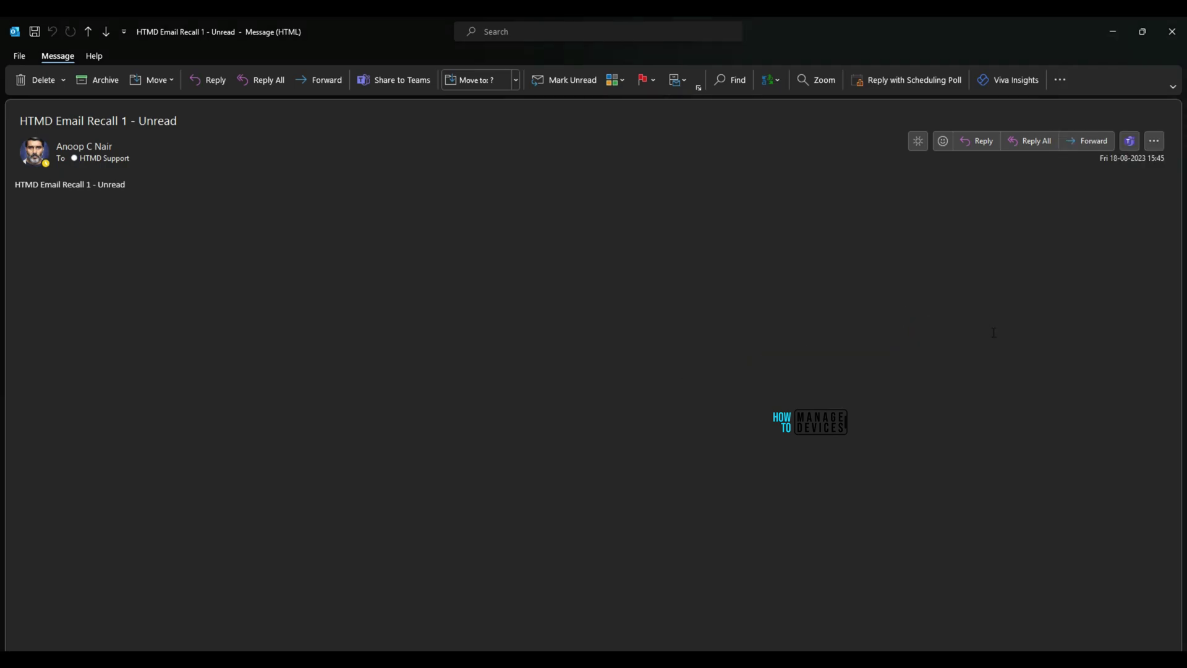
- Recall the message by deleting its unread copies, keeping the notification of recall success or failure for each recipient
click(1060, 82)
click(1107, 305)
click(992, 322)
mouse_move(620, 207)
mouse_down()
mouse_move(519, 197)
mouse_move(828, 243)
mouse_move(687, 214)
mouse_up()
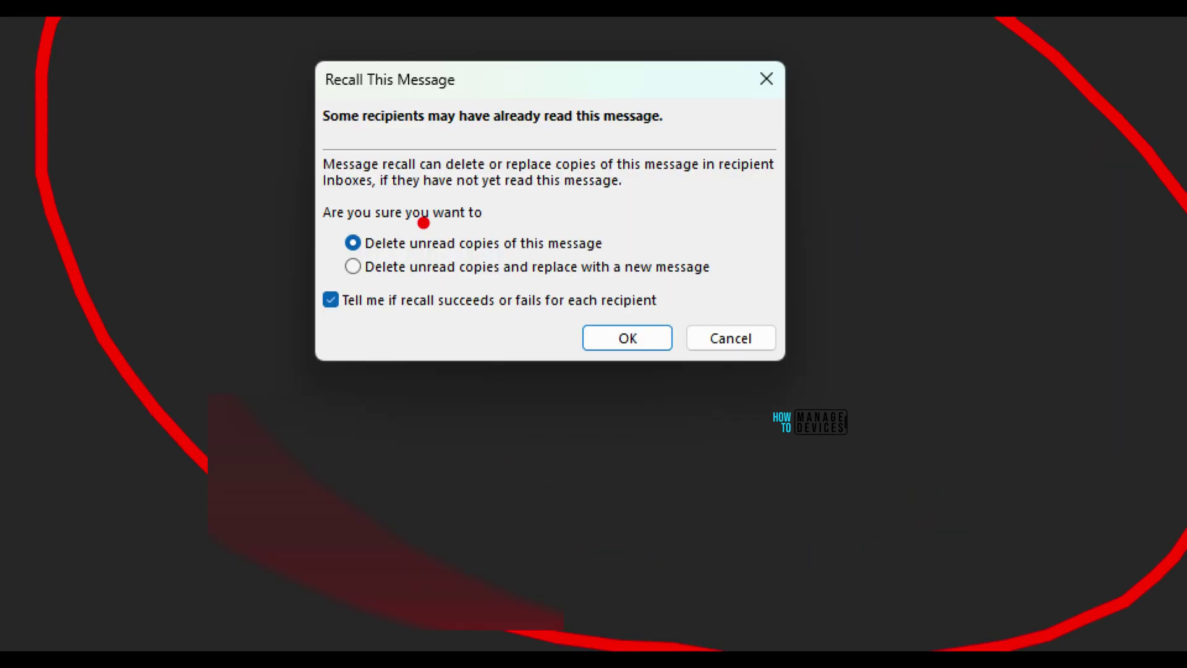
drag(468, 330, 606, 330)
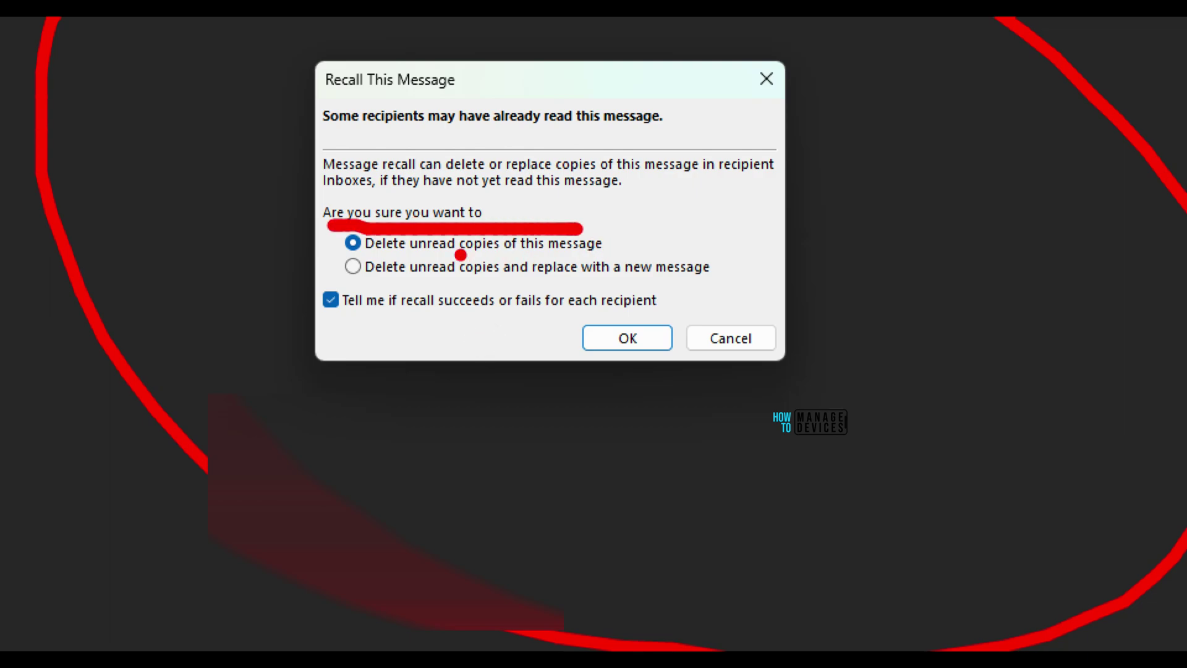
drag(412, 254, 645, 254)
drag(384, 286, 756, 286)
drag(344, 322, 581, 322)
drag(668, 353, 618, 516)
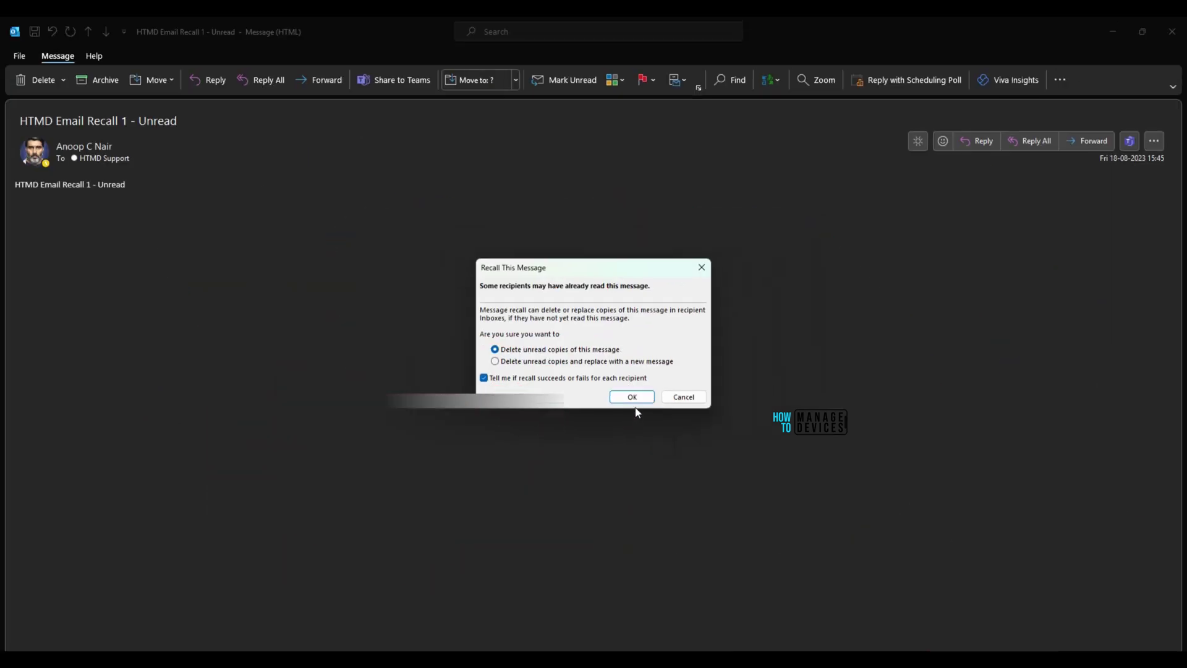
click(633, 399)
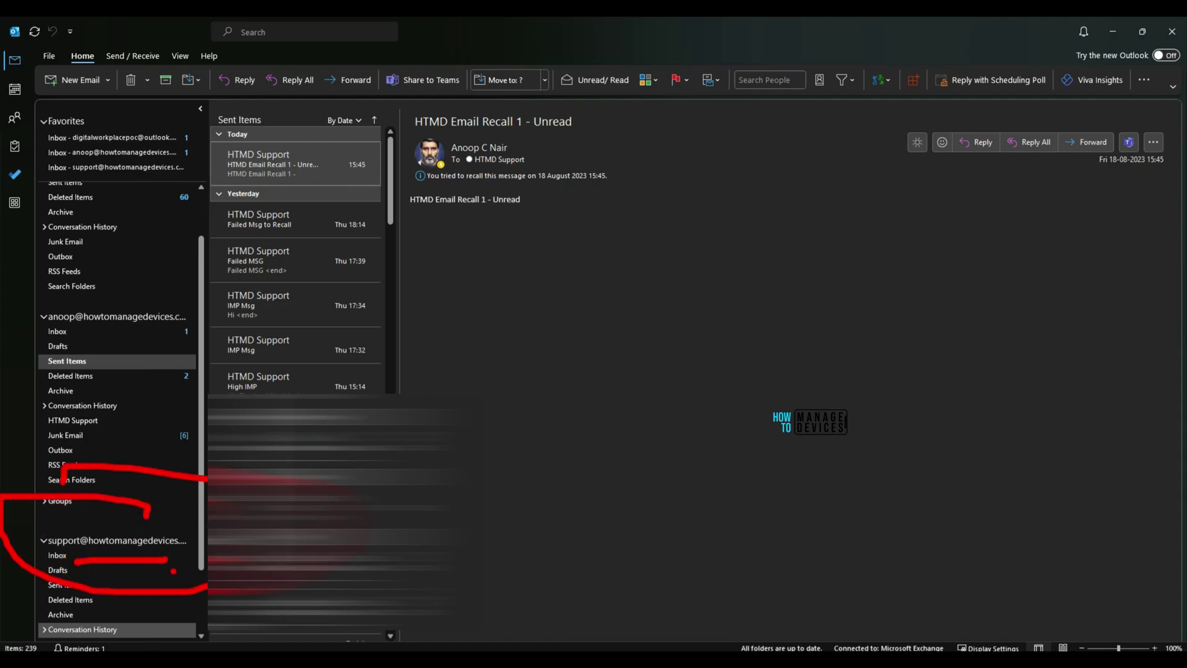
- Check the support mailbox's inbox for the recalled message, and open today's Message Recall Report email in the sender's inbox
click(57, 556)
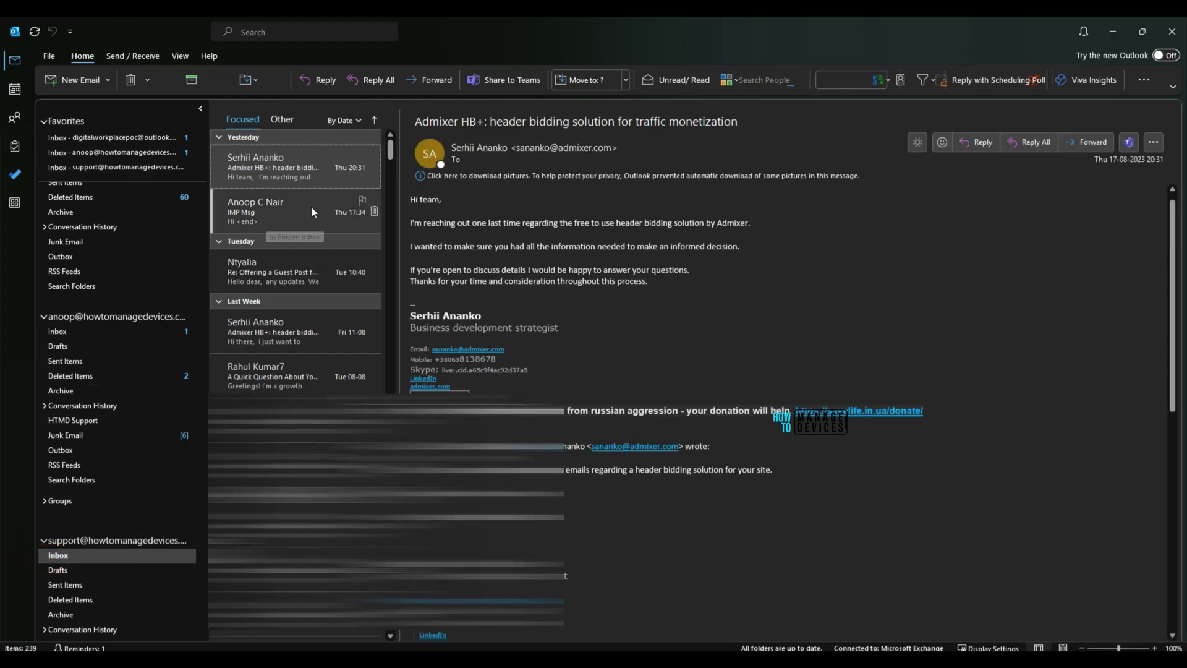
click(127, 333)
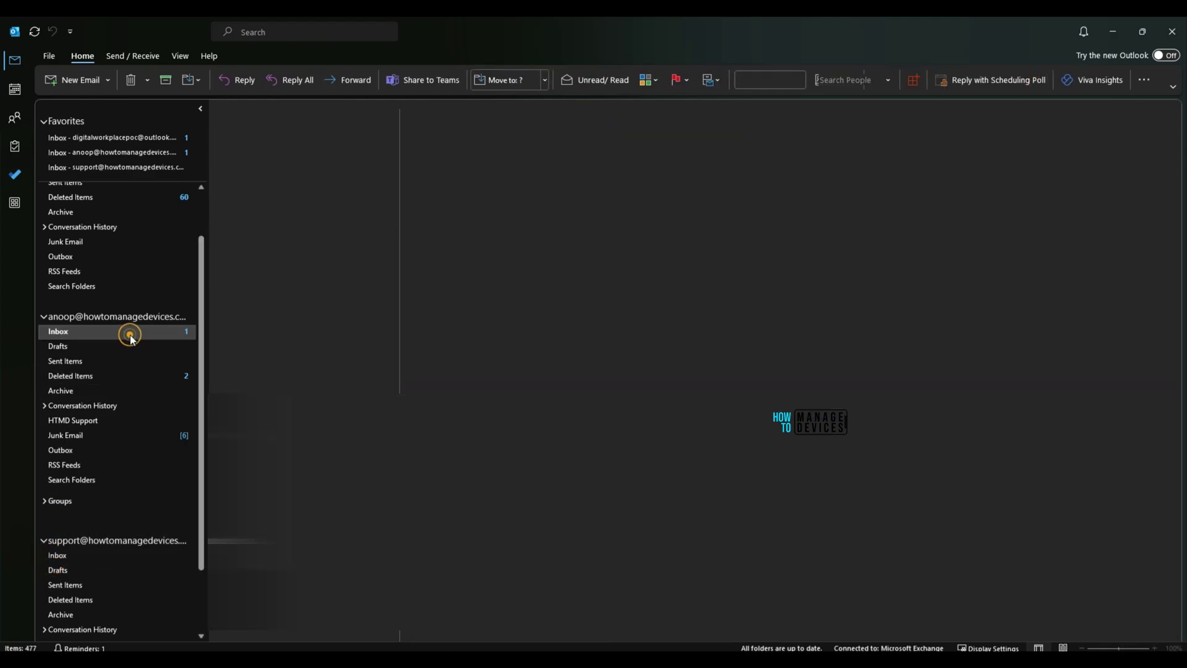
click(275, 167)
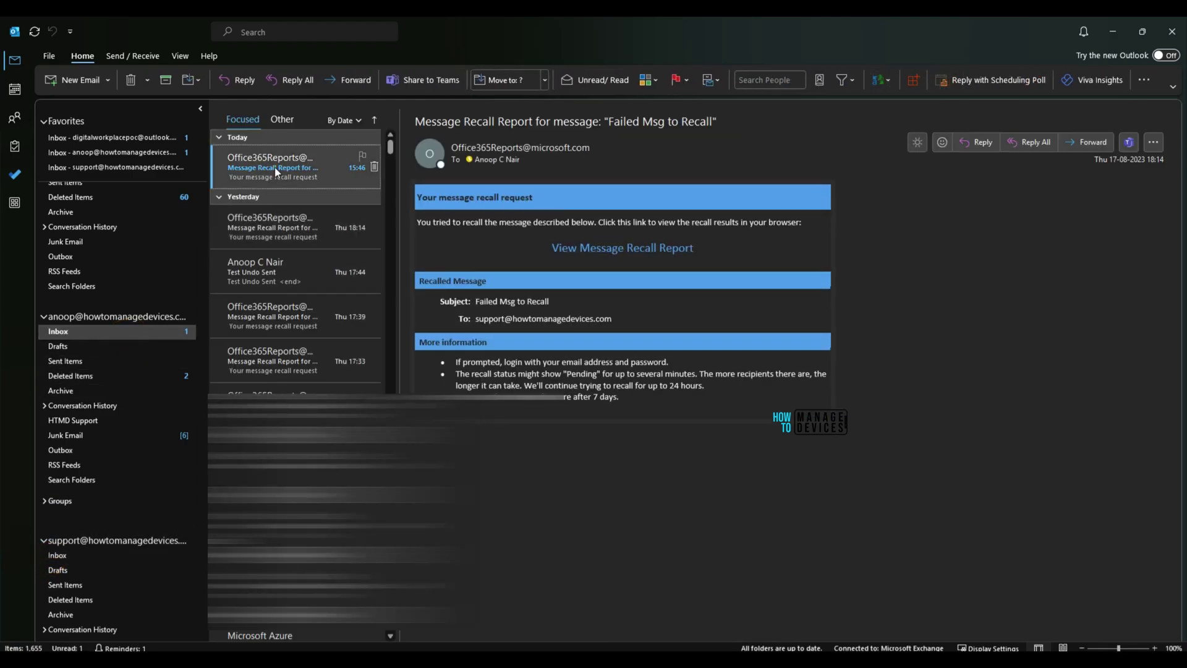
- Copy the View Message Recall Report link and open it in a new browser tab
right_click(642, 250)
click(677, 317)
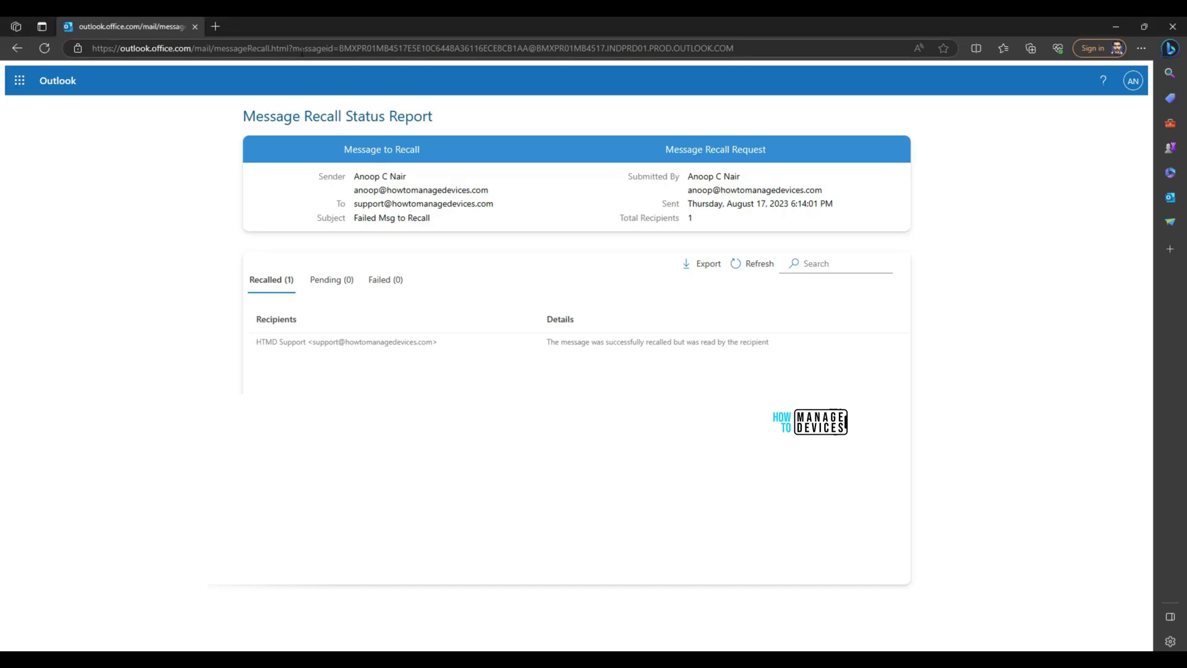
click(218, 26)
key(ctrl+v)
key(Return)
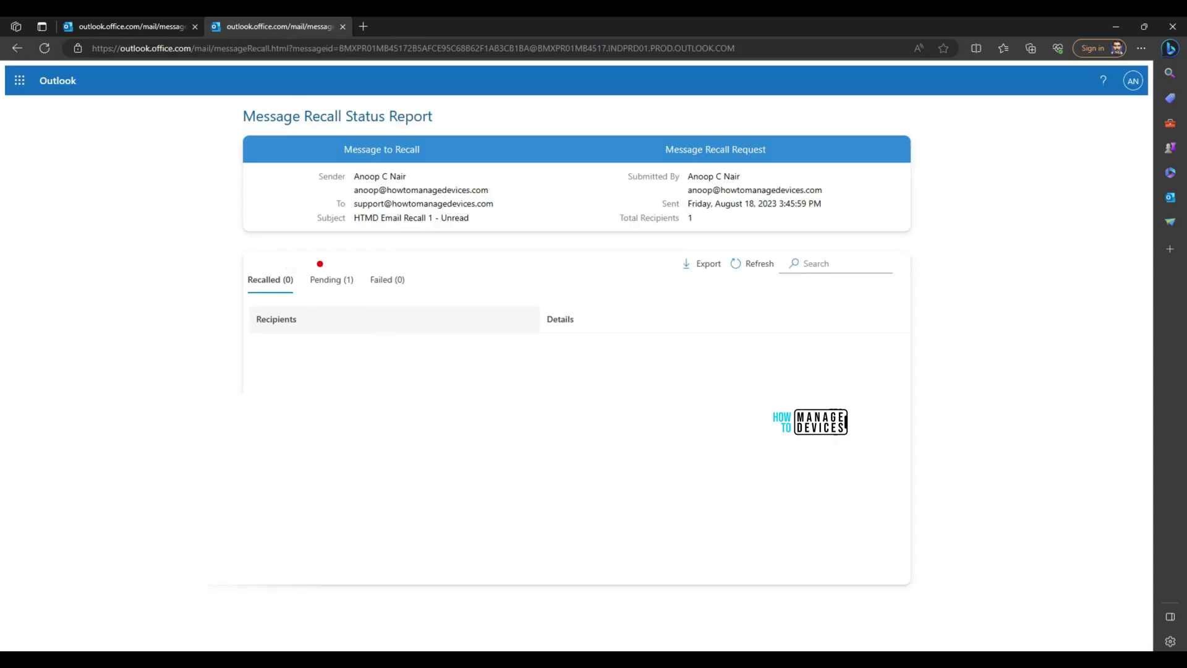
- Examine the pending and recalled recipients in the status report for "HTMD Email Recall 1 - Unread"
click(334, 286)
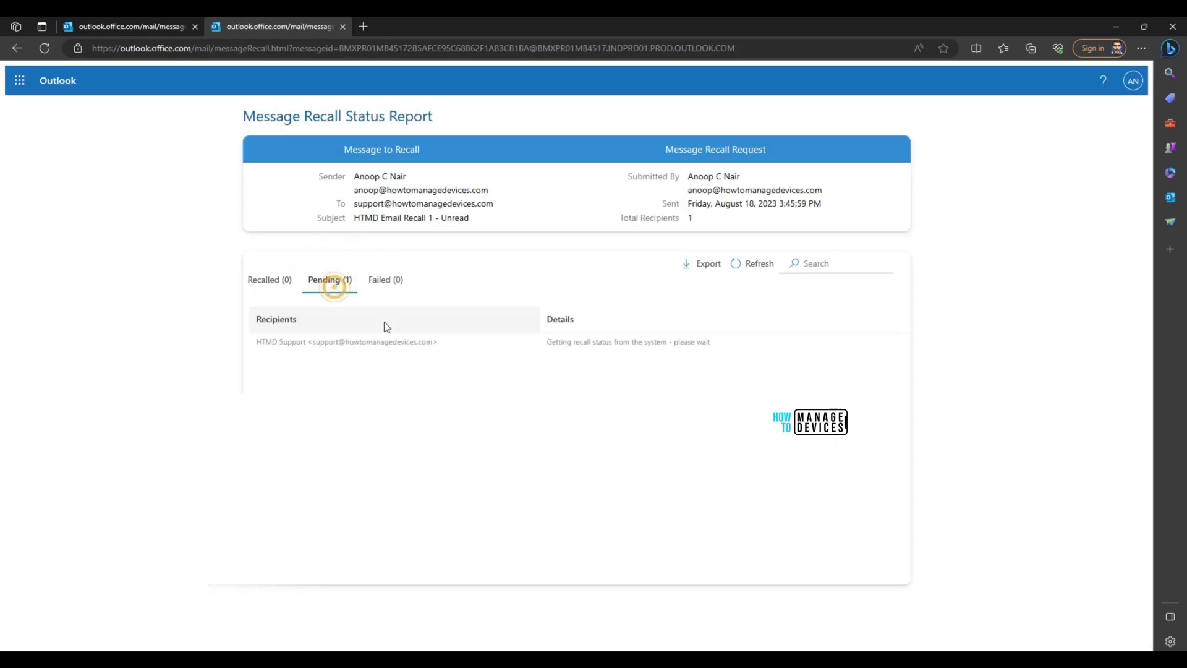
mouse_move(327, 241)
mouse_down()
mouse_move(327, 313)
mouse_move(309, 238)
mouse_up()
mouse_move(222, 171)
mouse_down()
mouse_move(281, 240)
mouse_move(280, 199)
mouse_up()
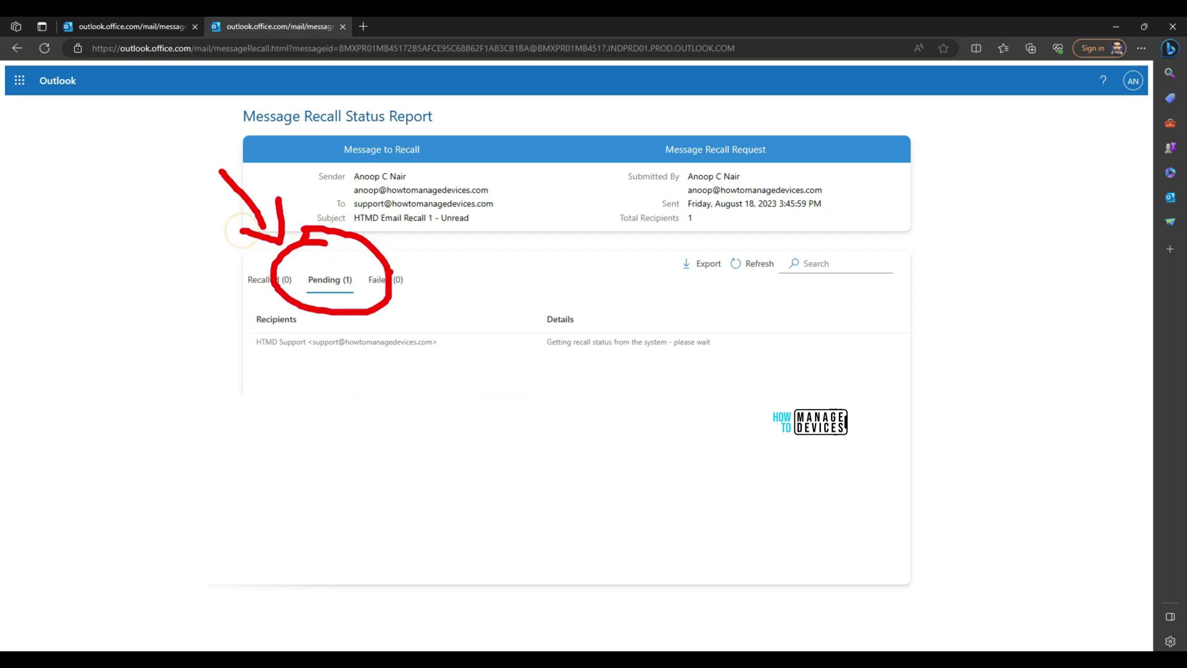
drag(320, 302, 369, 300)
key(Escape)
click(260, 286)
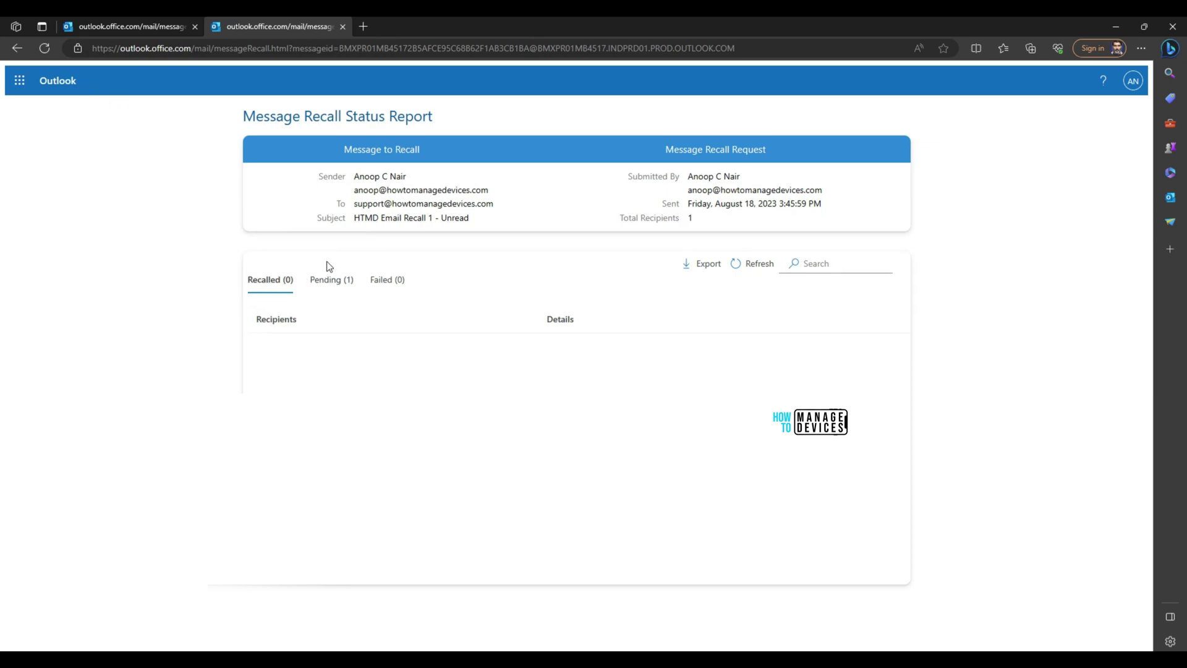
- Return to Outlook and copy the body text of the sent message "HTMD Email Recall 1 - Unread"
click(383, 660)
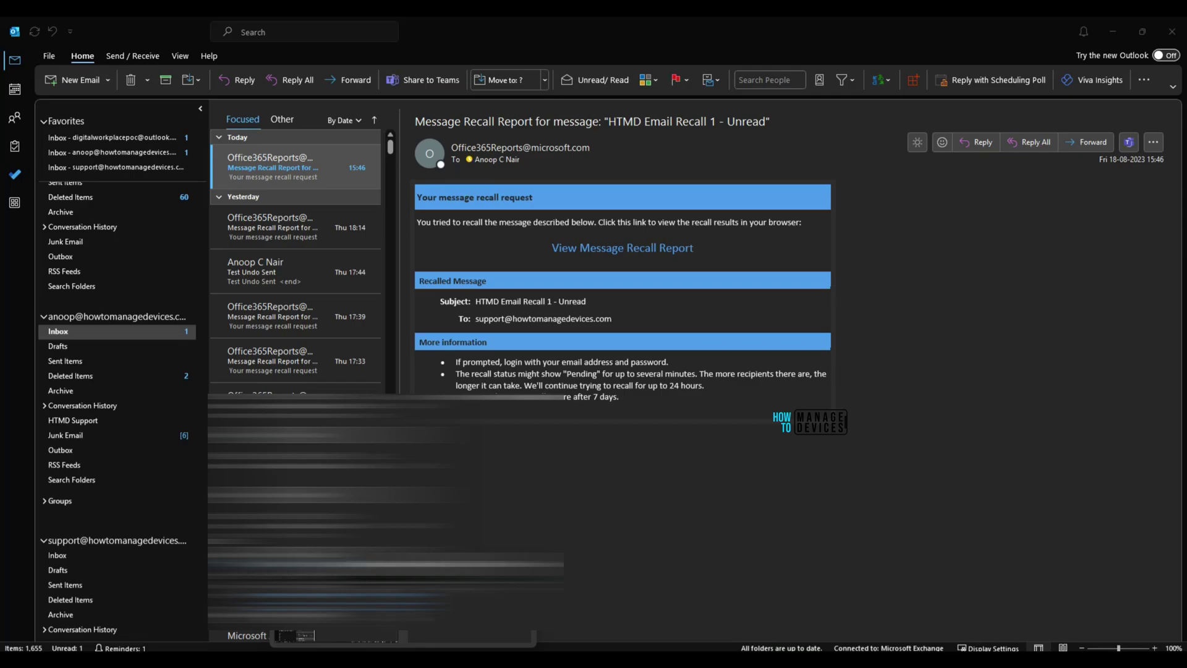
triple_click(430, 201)
right_click(433, 203)
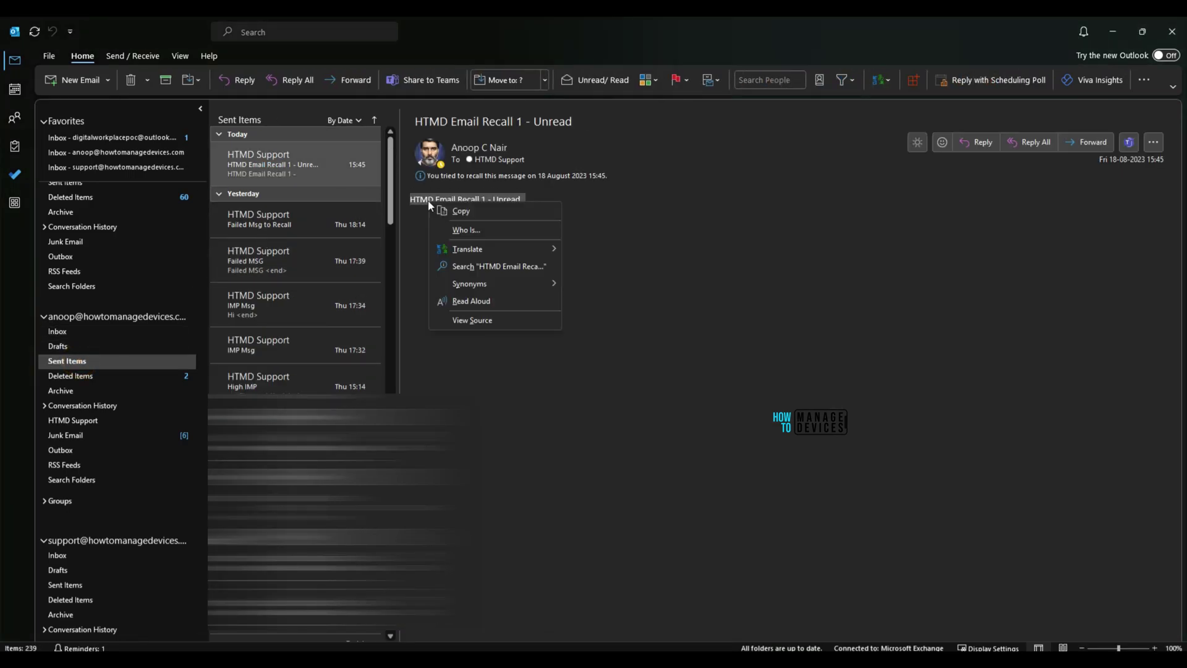
click(459, 213)
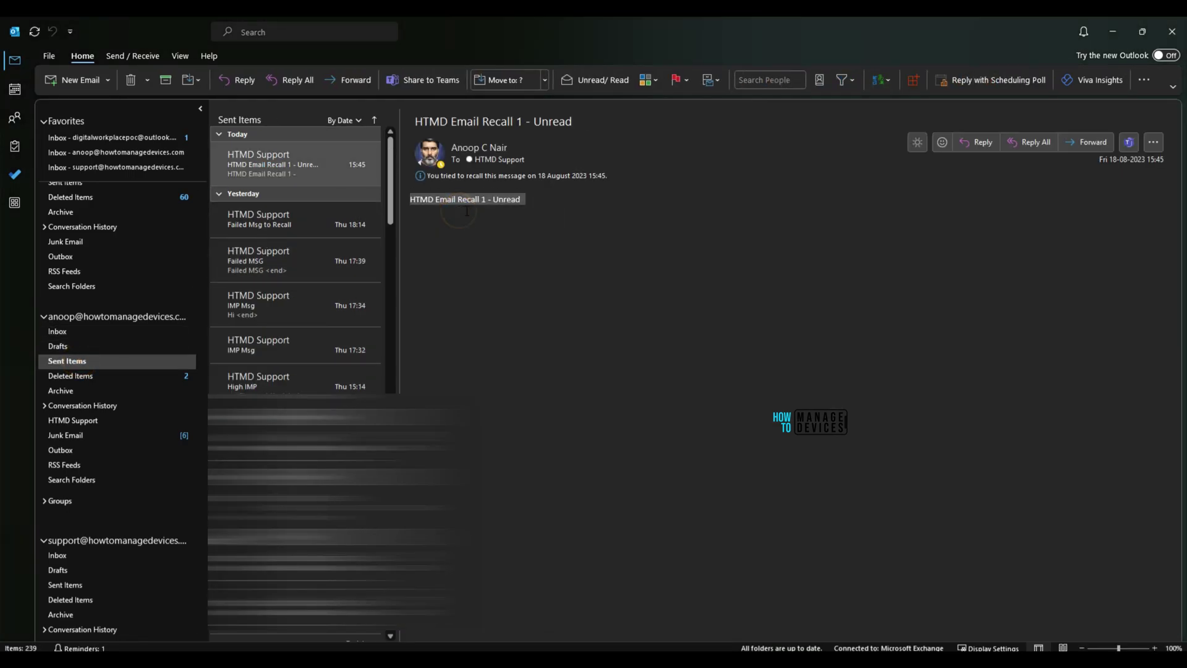
- Start a new email from the sender's inbox and address it to HTMD Support
click(70, 333)
click(108, 80)
click(112, 106)
text(suppo)
click(283, 180)
click(232, 200)
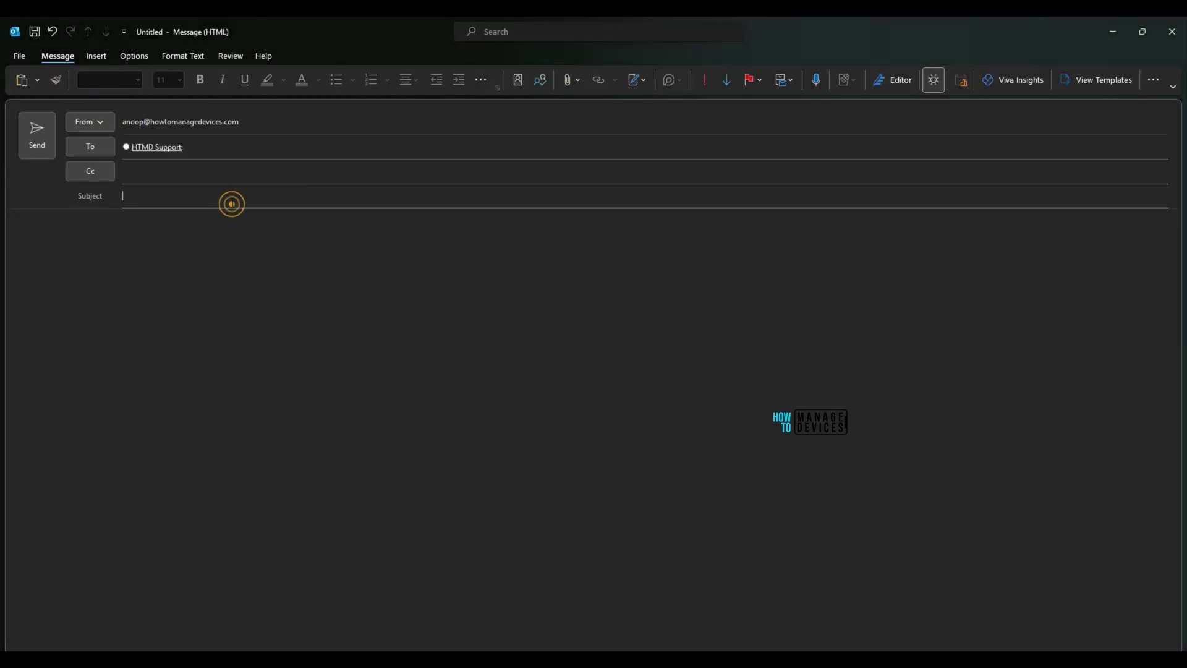
- Set both the subject and the body to "HTMD Email Recall 1 - Read" and send the email
key(ctrl+v)
click(208, 196)
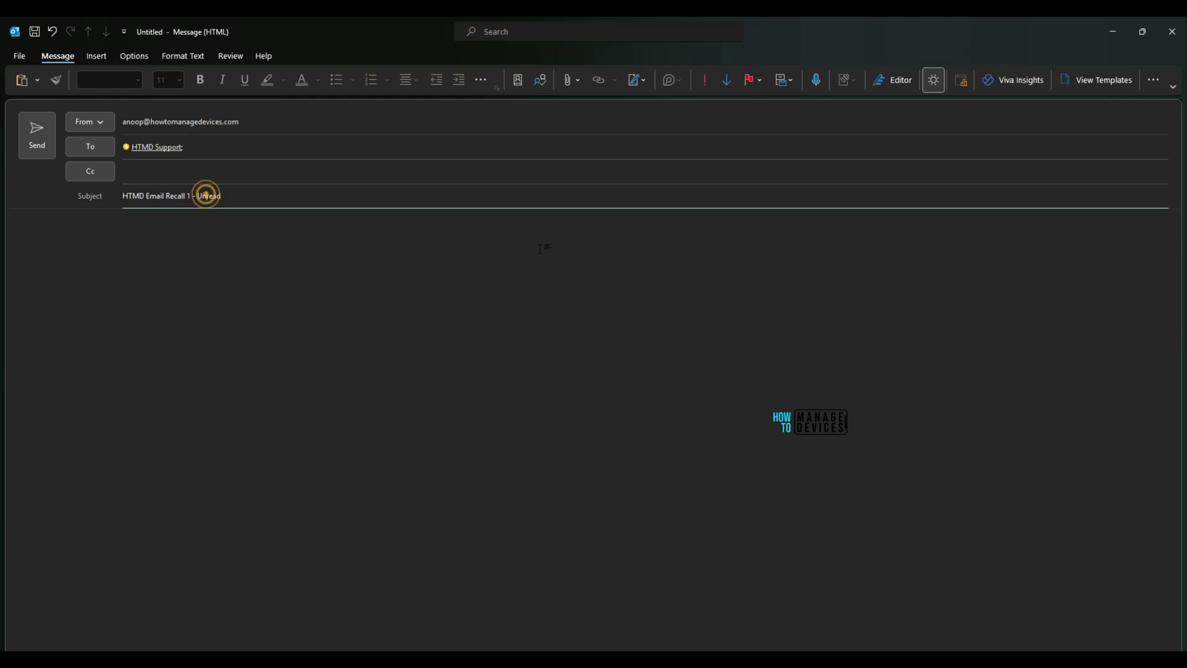
key(BackSpace)
key(BackSpace)
triple_click(243, 187)
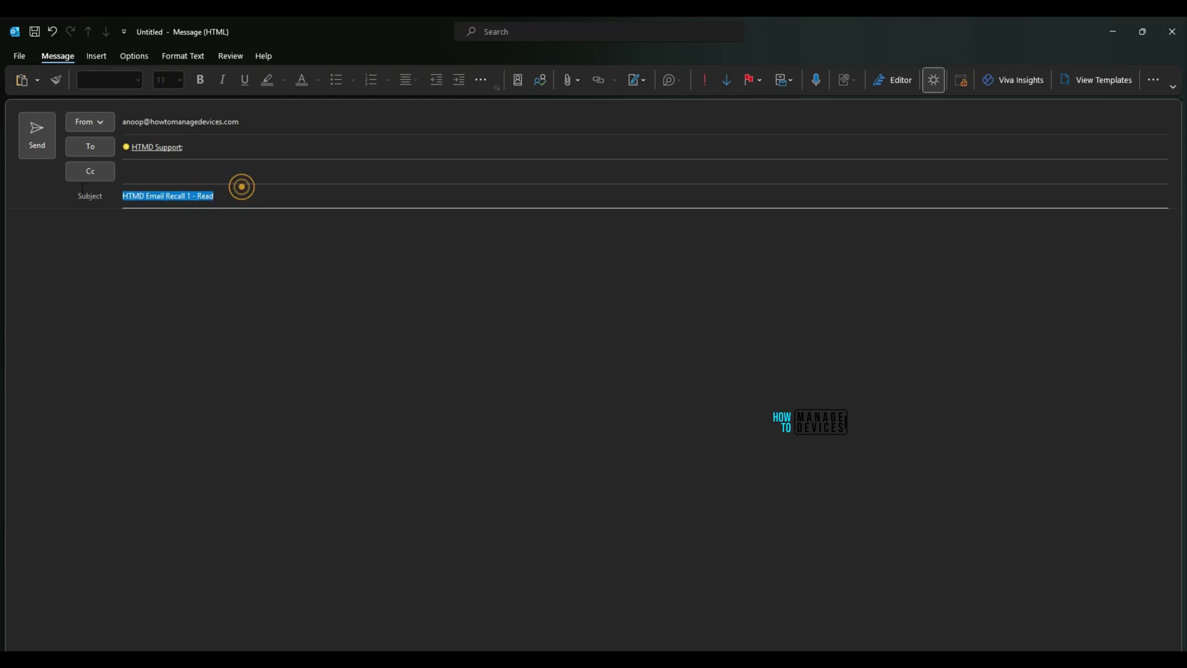
click(34, 255)
key(ctrl+v)
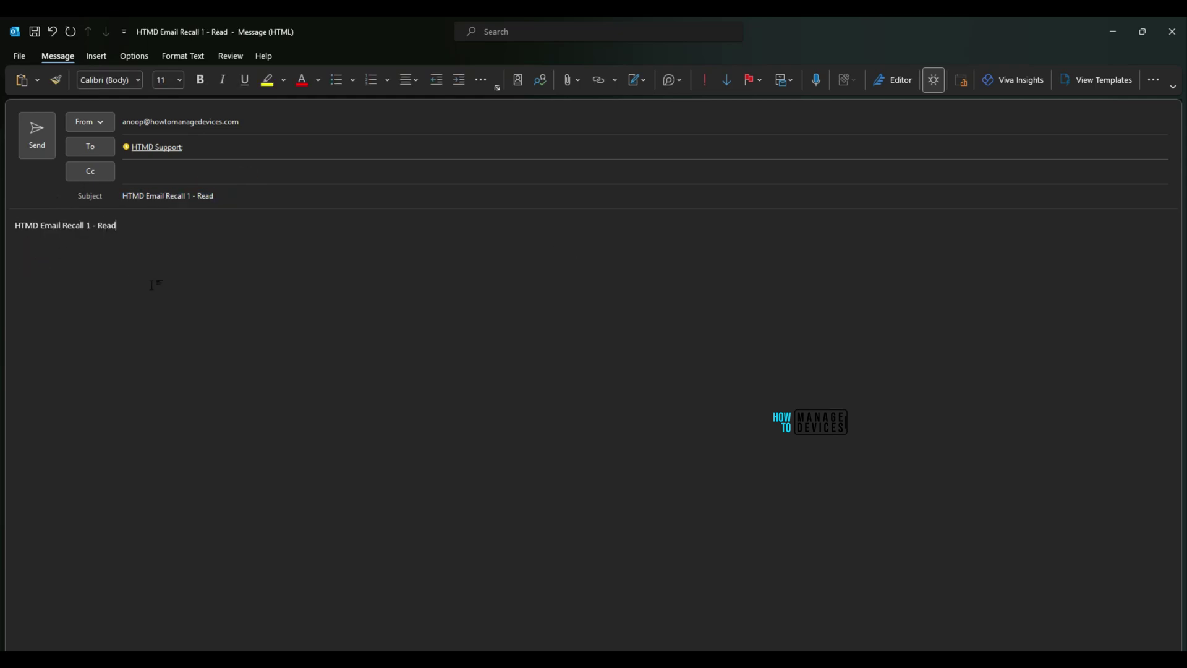
click(35, 149)
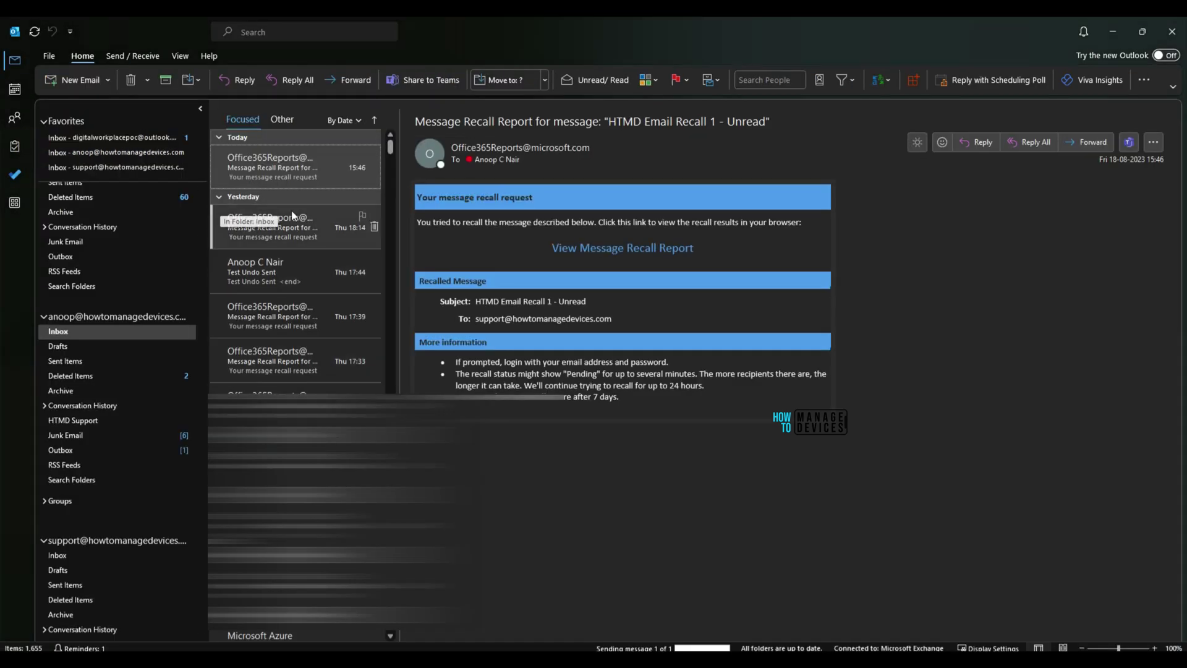
- View "HTMD Email Recall 1 - Read" in the sender's Sent Items and read it in the support mailbox's inbox preview
click(67, 360)
click(290, 159)
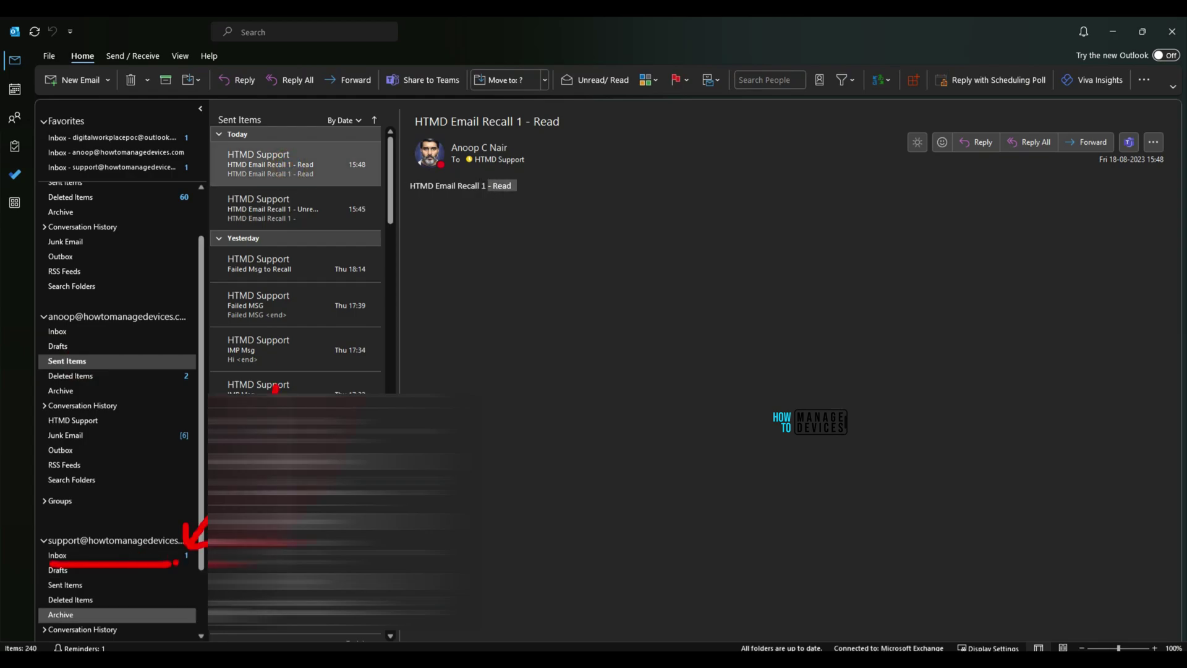
click(124, 555)
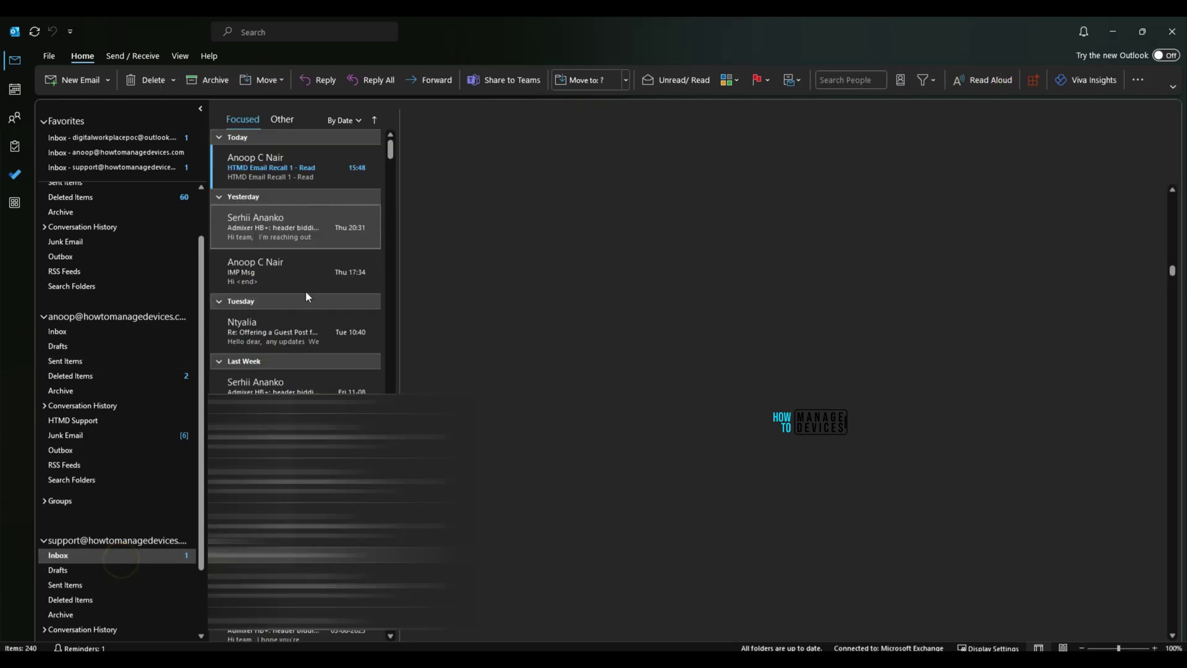
drag(414, 209, 541, 181)
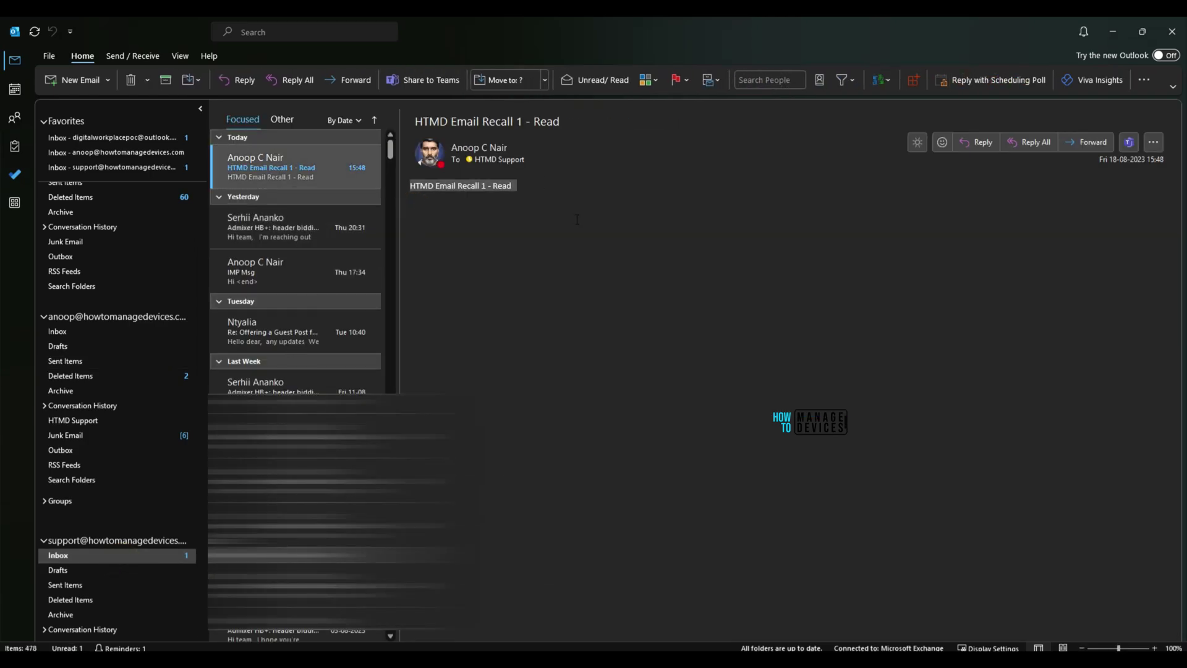
- Open the sent message "HTMD Email Recall 1 - Read" and recall it with the option to delete unread copies, then close its window
click(112, 364)
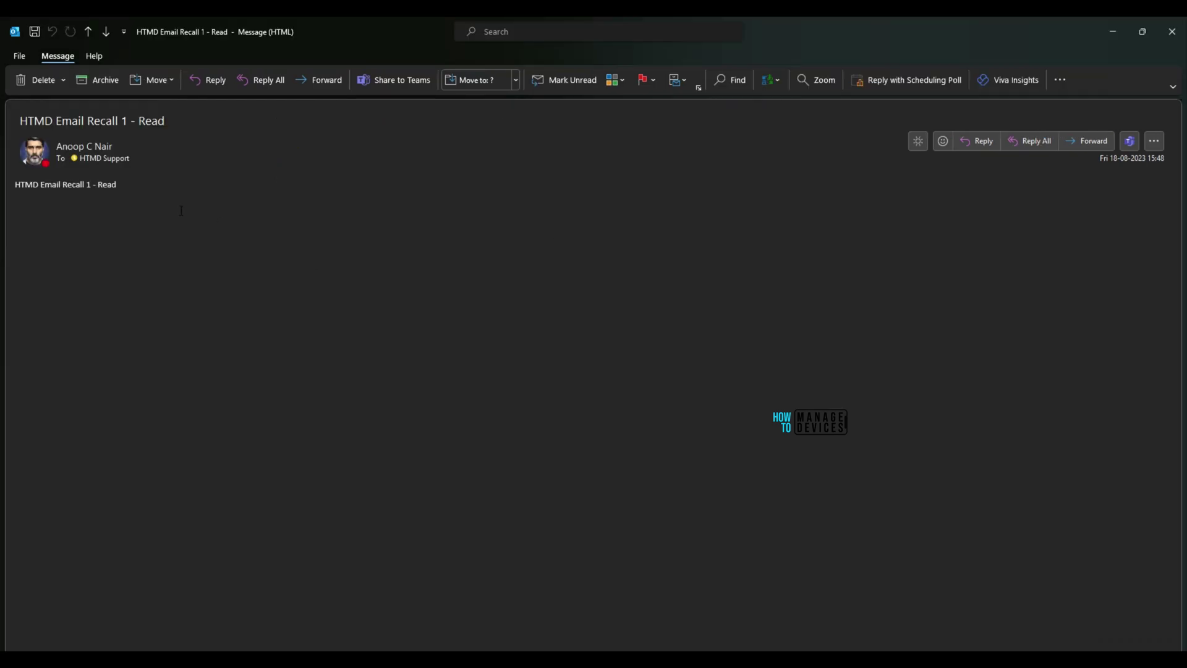
double_click(139, 187)
click(102, 162)
click(1058, 79)
mouse_move(1094, 308)
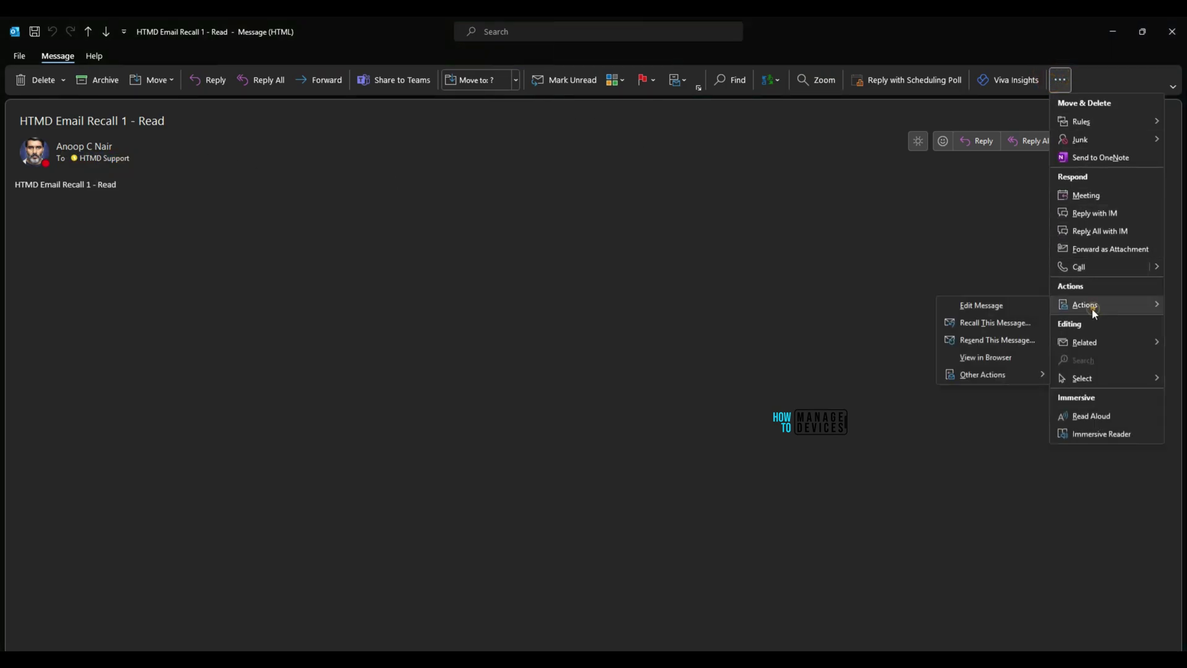
click(999, 323)
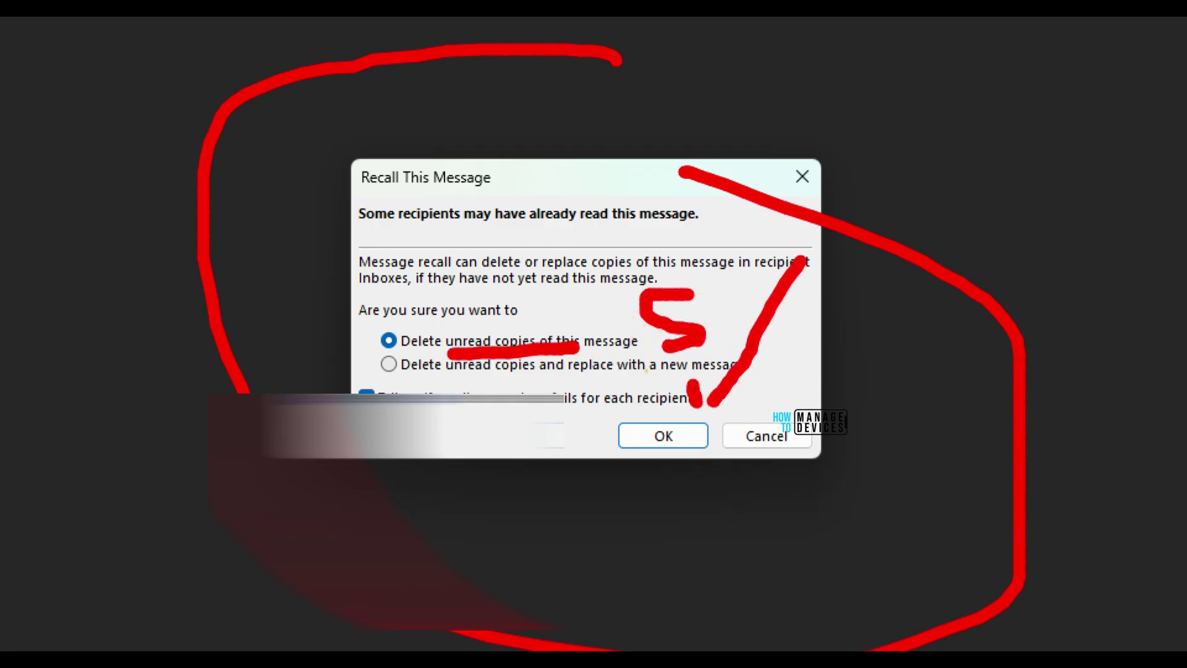
click(663, 436)
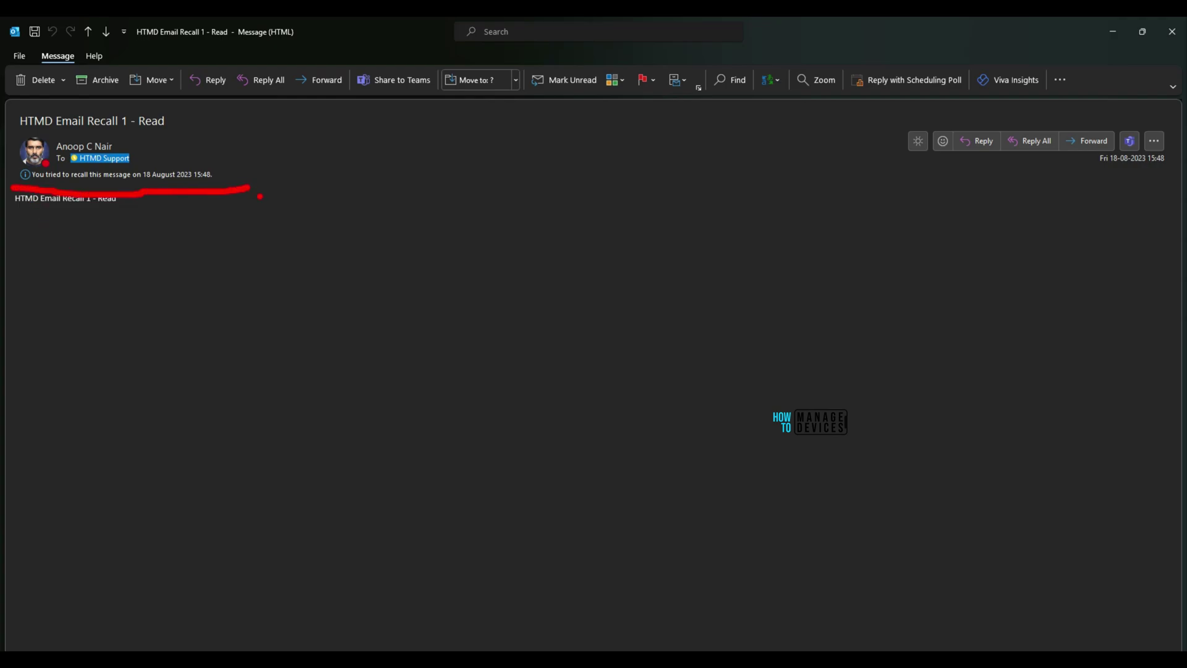
click(1173, 31)
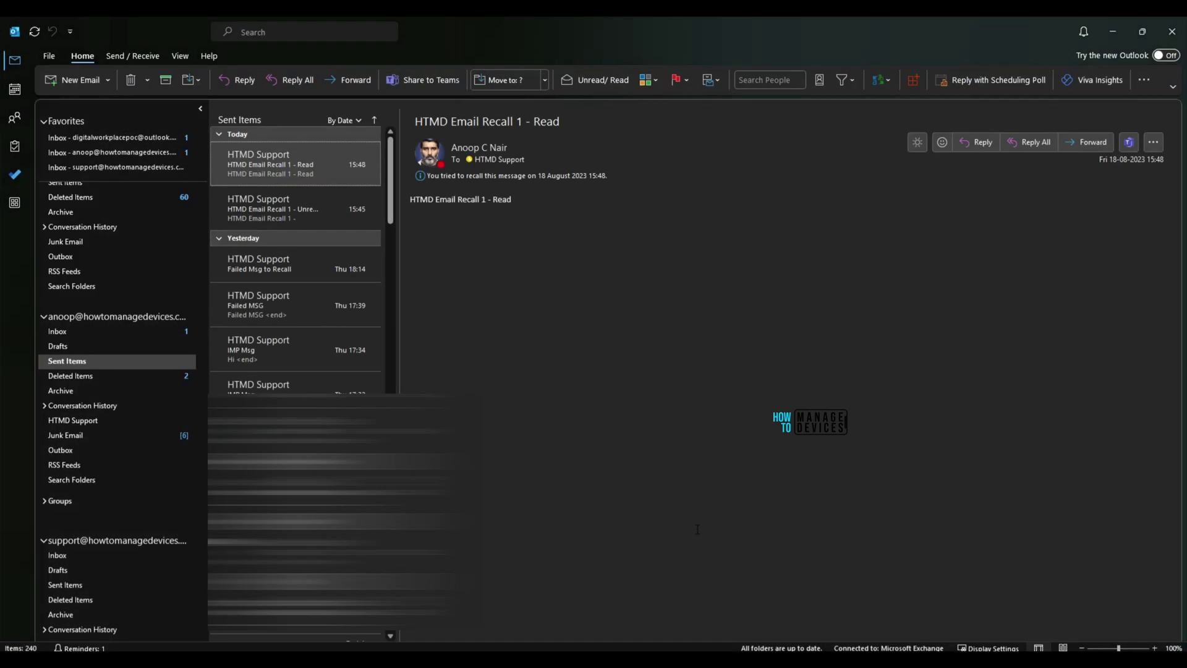
- Check the support mailbox's inbox for the recalled message "HTMD Email Recall 1 - Read"
click(132, 560)
click(125, 562)
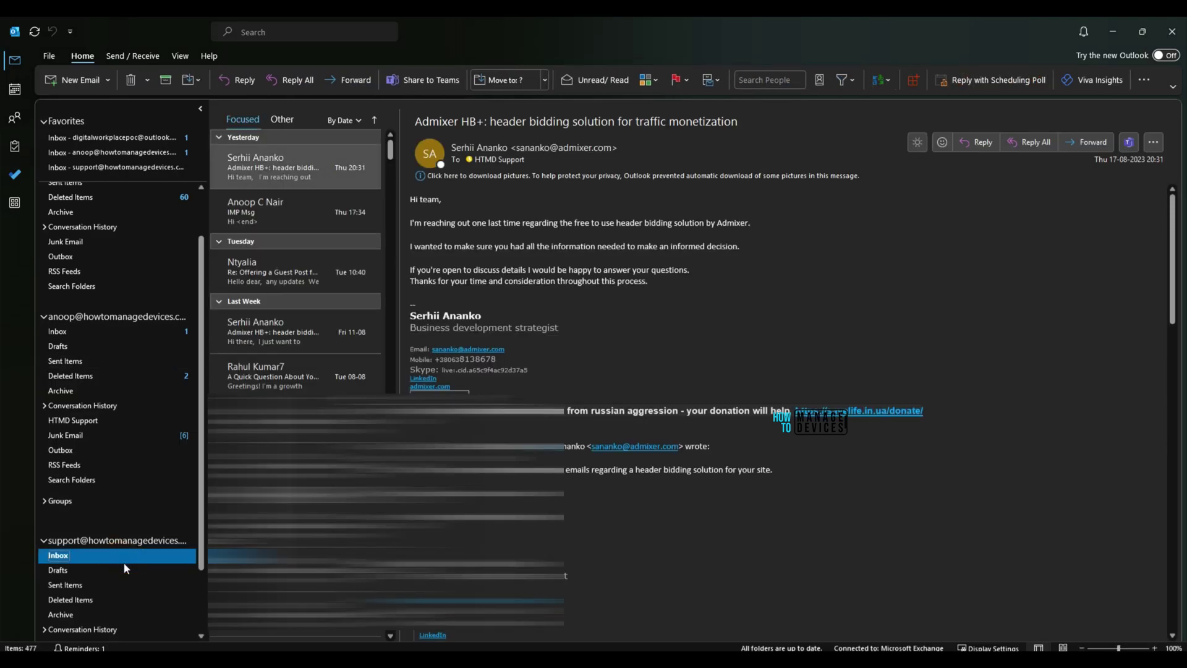
mouse_move(159, 378)
mouse_down()
mouse_move(105, 517)
mouse_move(147, 481)
mouse_up()
mouse_move(180, 201)
mouse_down()
mouse_move(304, 115)
mouse_move(182, 213)
mouse_up()
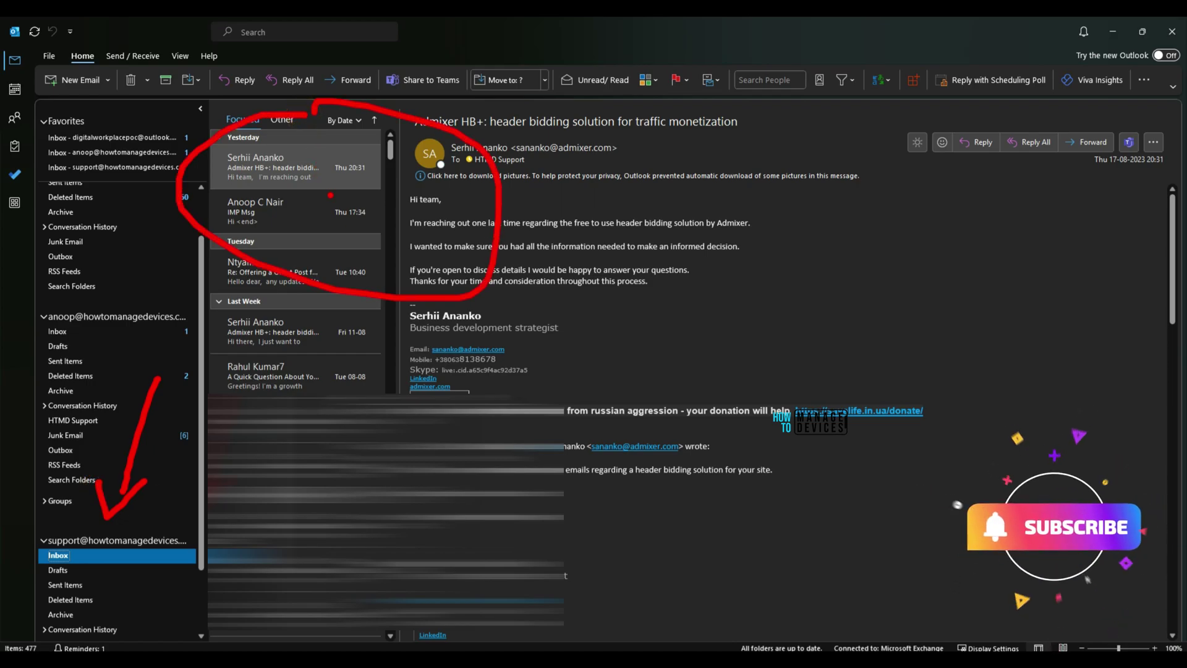
mouse_move(606, 204)
mouse_down()
mouse_move(613, 247)
mouse_move(646, 220)
mouse_up()
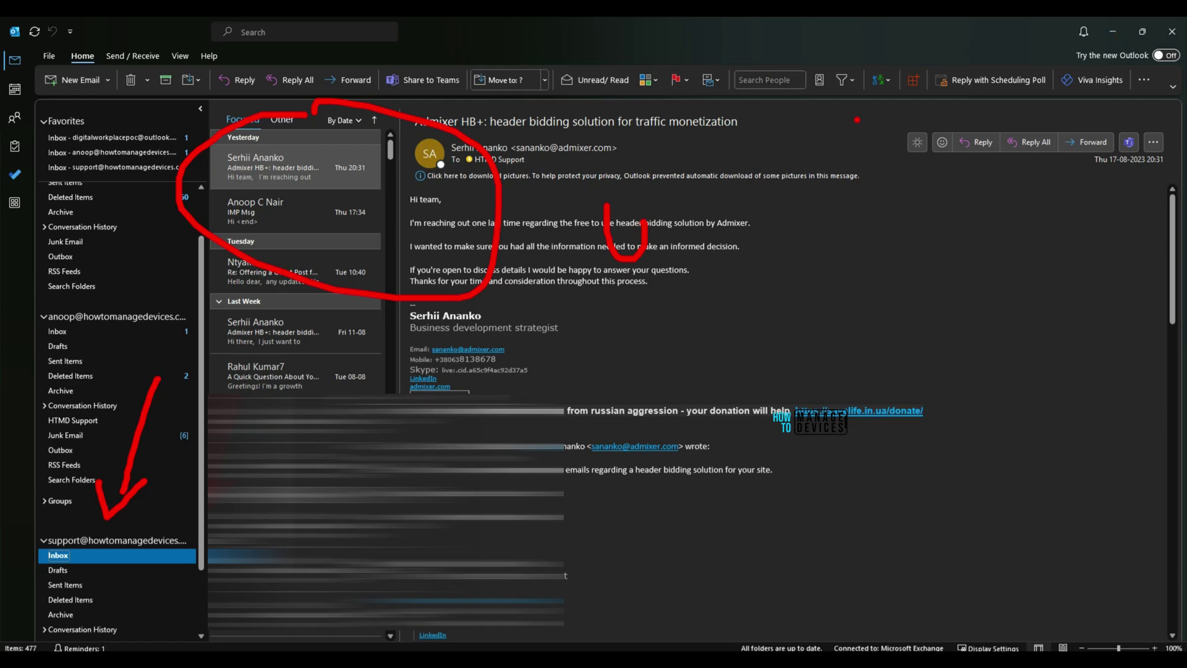
- Open the newest Message Recall Report email in the sender's inbox and copy its View Message Recall Report link
click(109, 334)
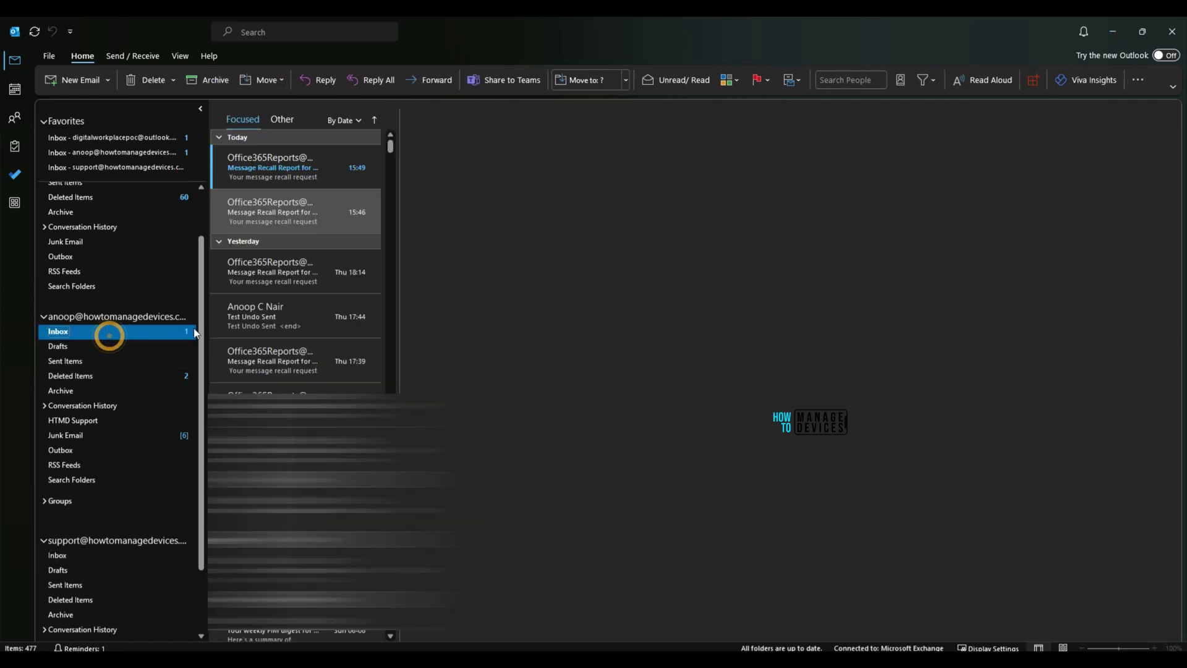
click(290, 158)
right_click(609, 248)
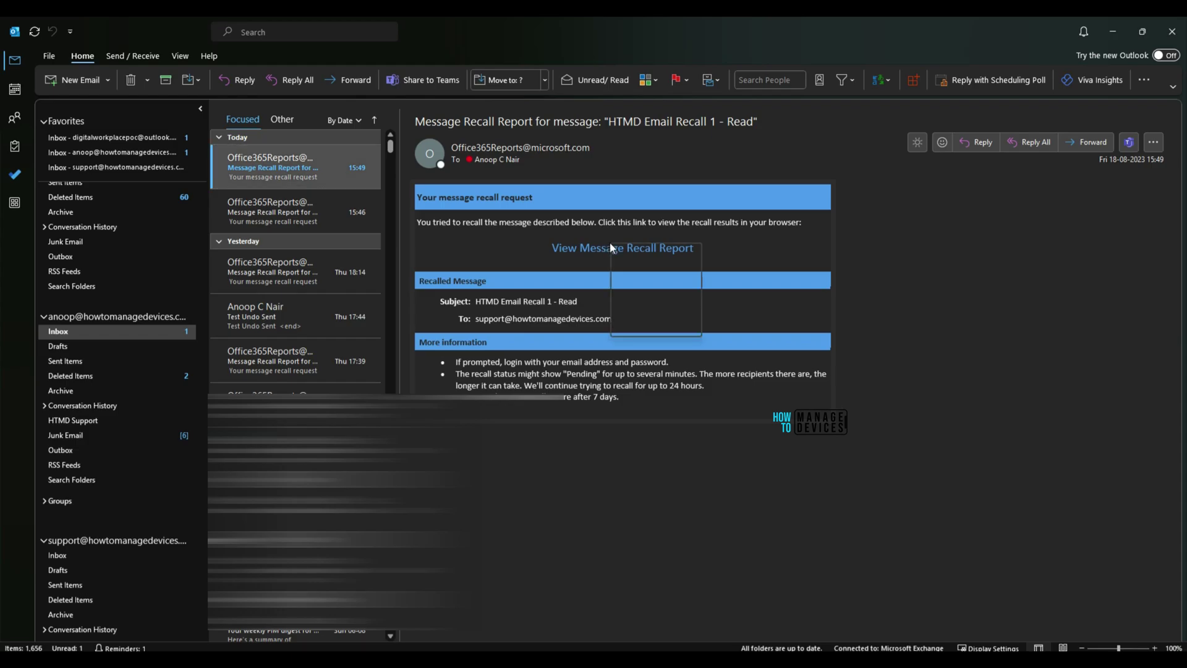
click(647, 308)
right_click(618, 248)
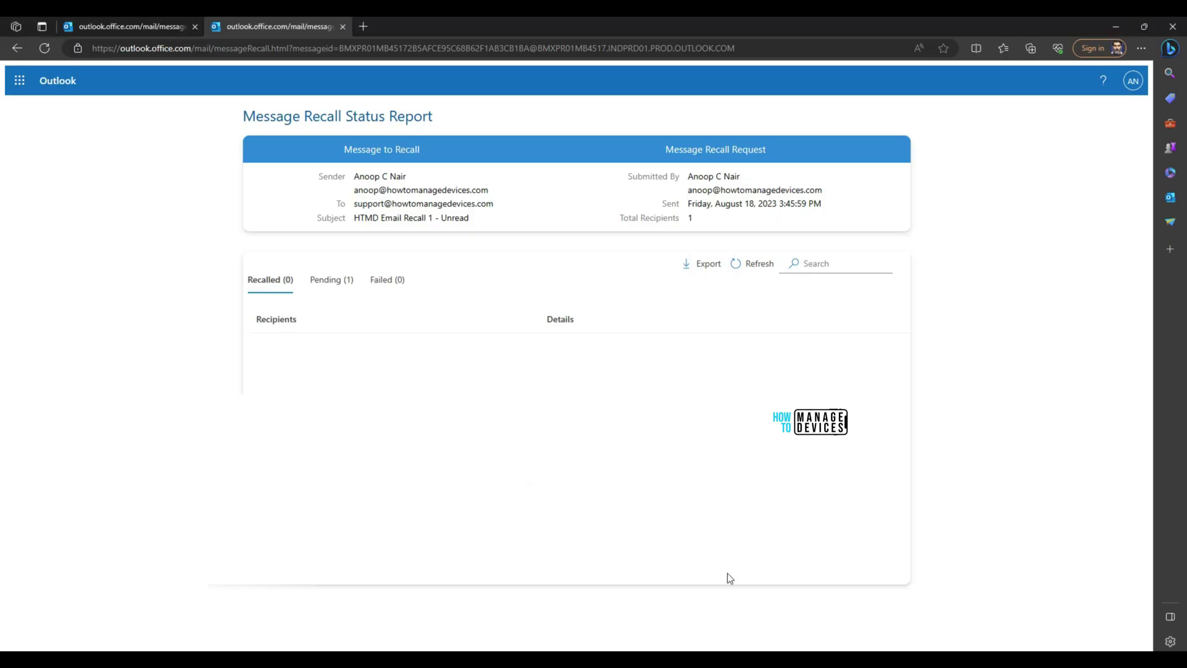
- Check the pending and recalled recipients in the browser report for "HTMD Email Recall 1 - Unread" and reload it
click(331, 280)
click(273, 278)
click(44, 48)
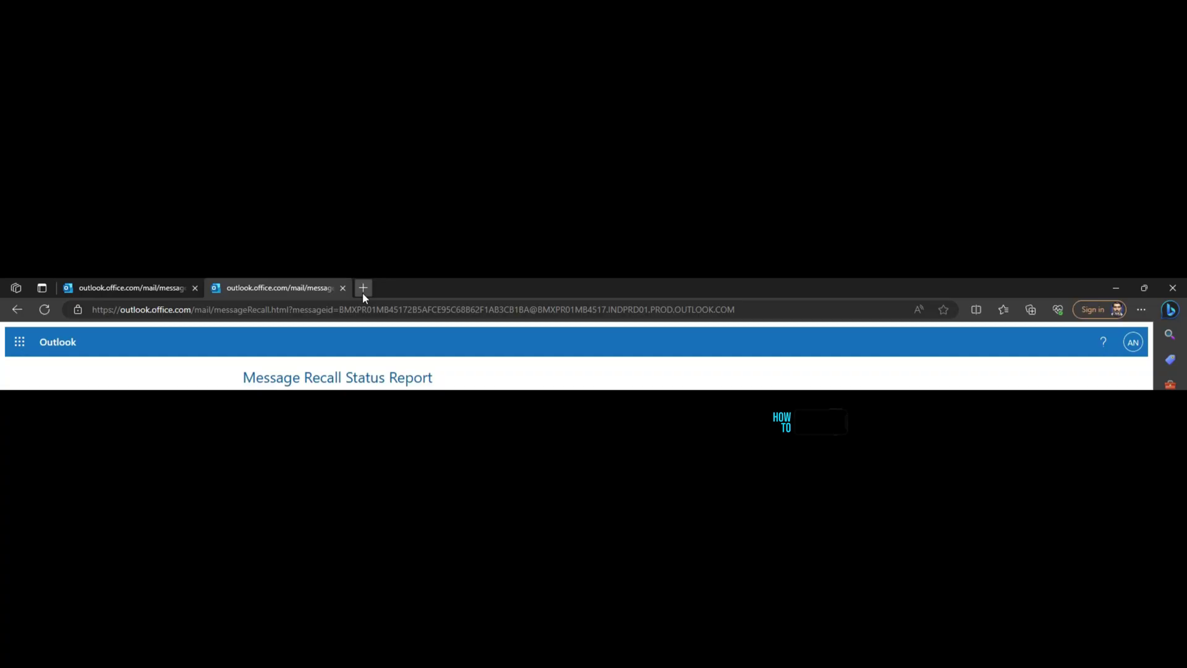
- Open the copied report link in a new browser tab and check the pending recipients for "HTMD Email Recall 1 - Read"
click(362, 288)
key(ctrl+v)
key(Return)
click(326, 280)
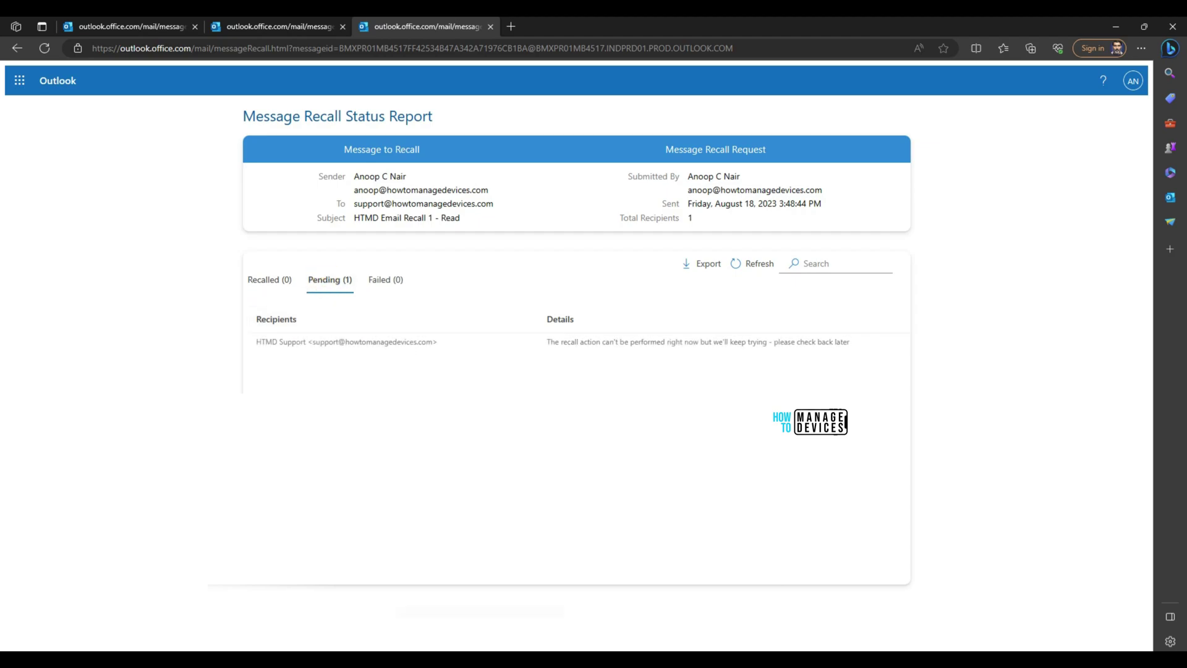
- Return to Outlook and copy the body text of the sent message "HTMD Email Recall 1 - Read"
click(384, 640)
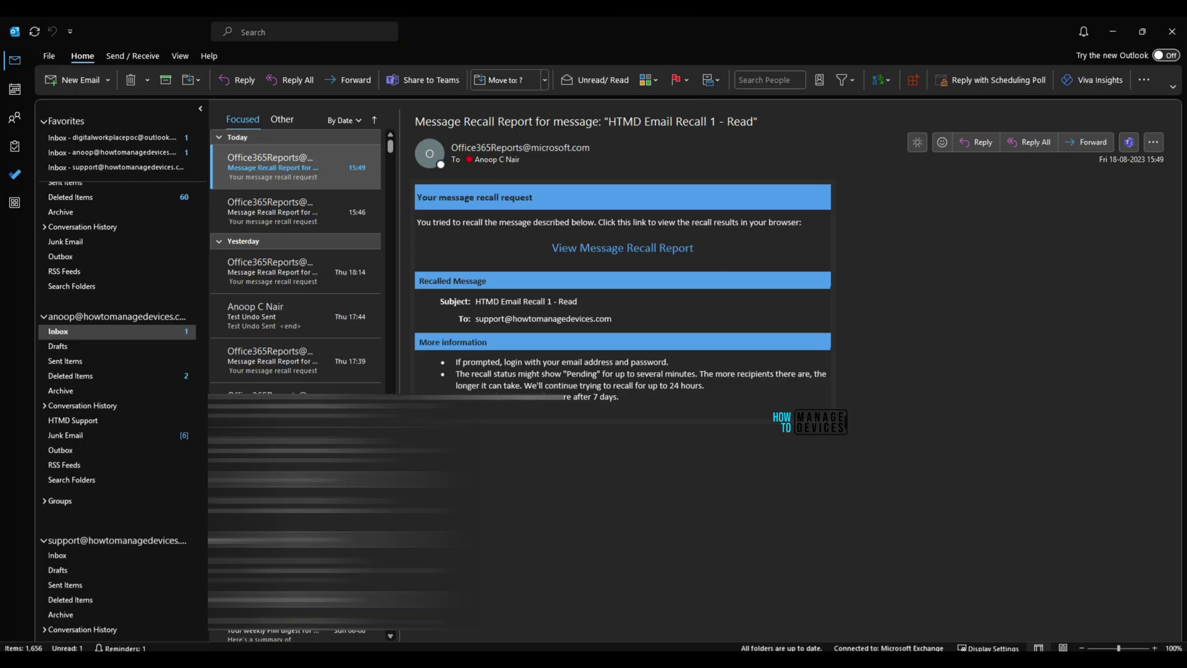
click(69, 362)
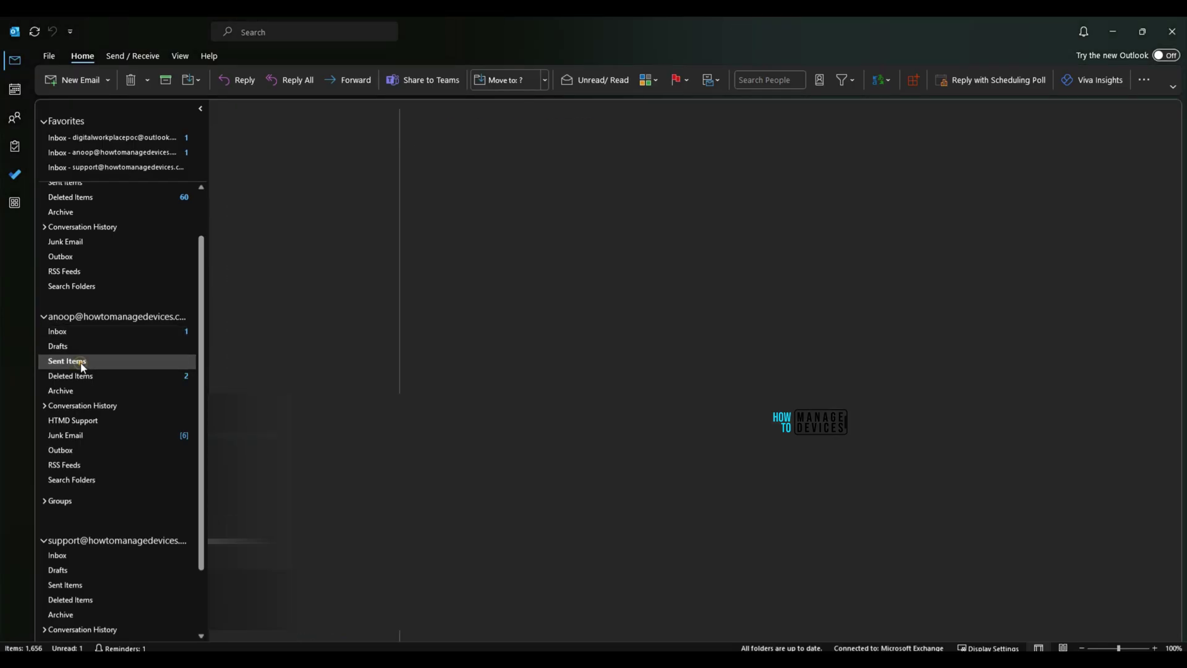
triple_click(510, 200)
right_click(420, 196)
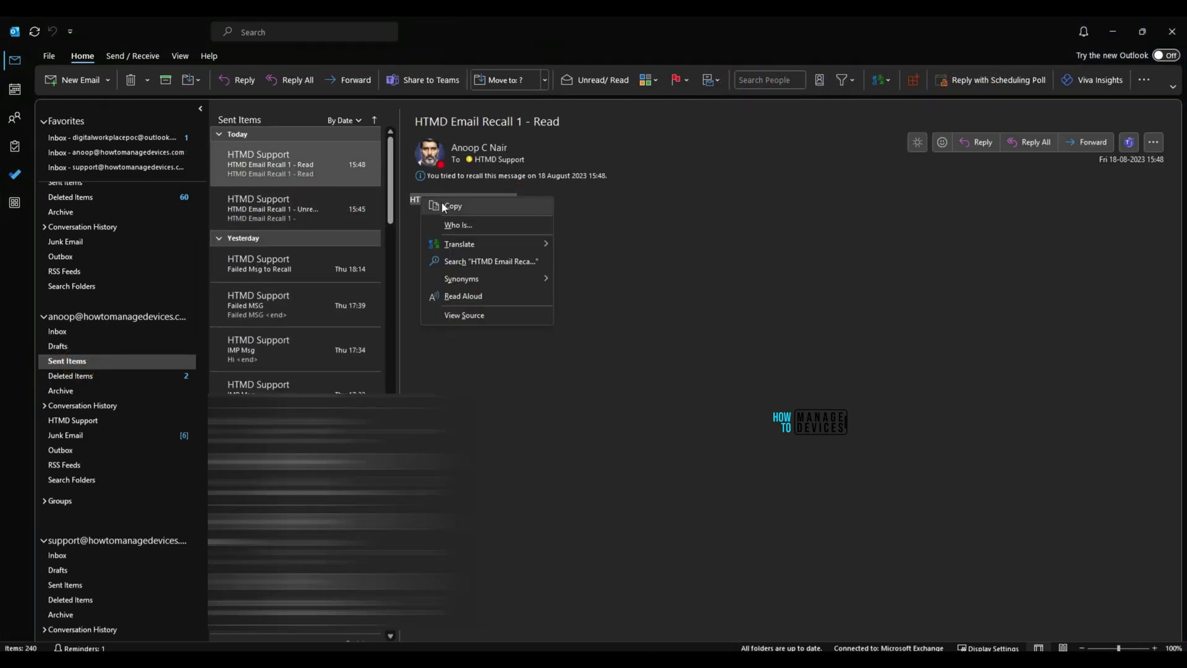
click(452, 209)
- Create another email from the sender's inbox with HTMD Support as the recipient
click(71, 331)
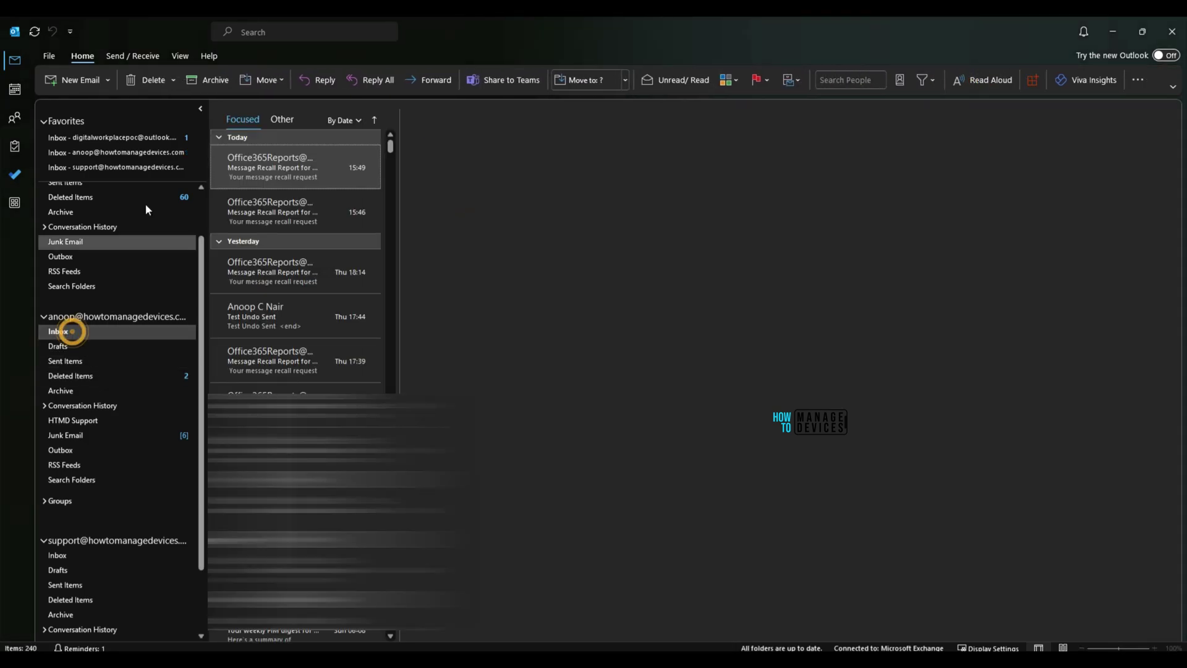
click(86, 79)
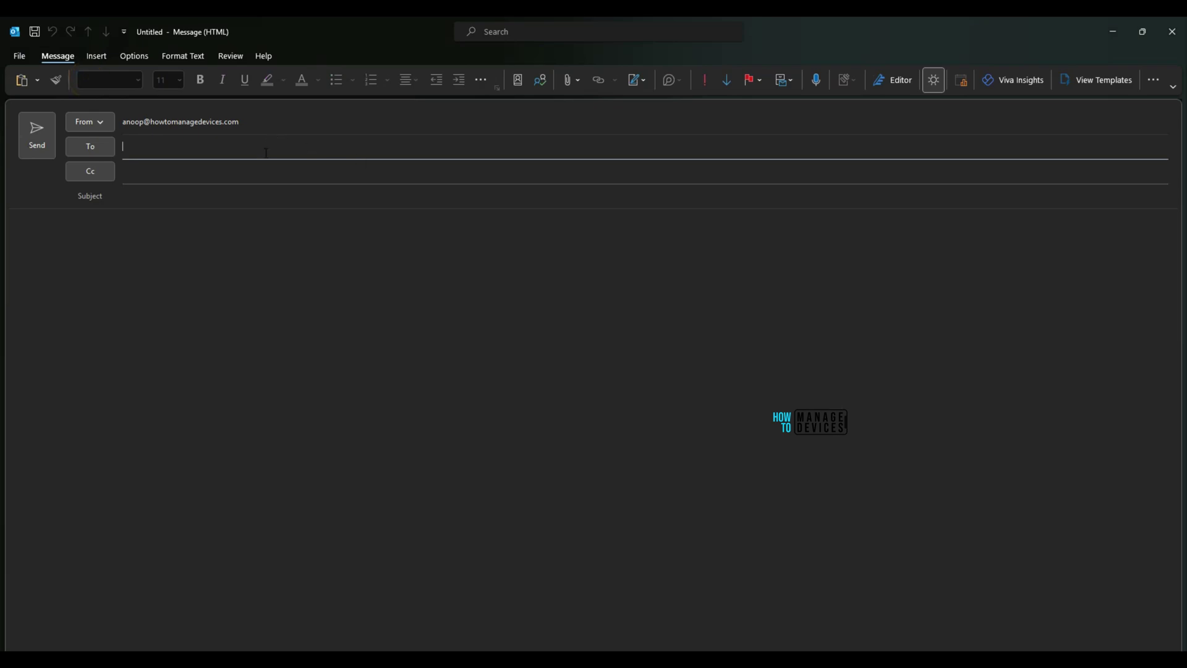
text(ht)
click(258, 172)
key(Tab)
key(Tab)
- Enter "HTMD Email Recall 1 - Read - Open" as the subject and body, and send the email
key(ctrl+v)
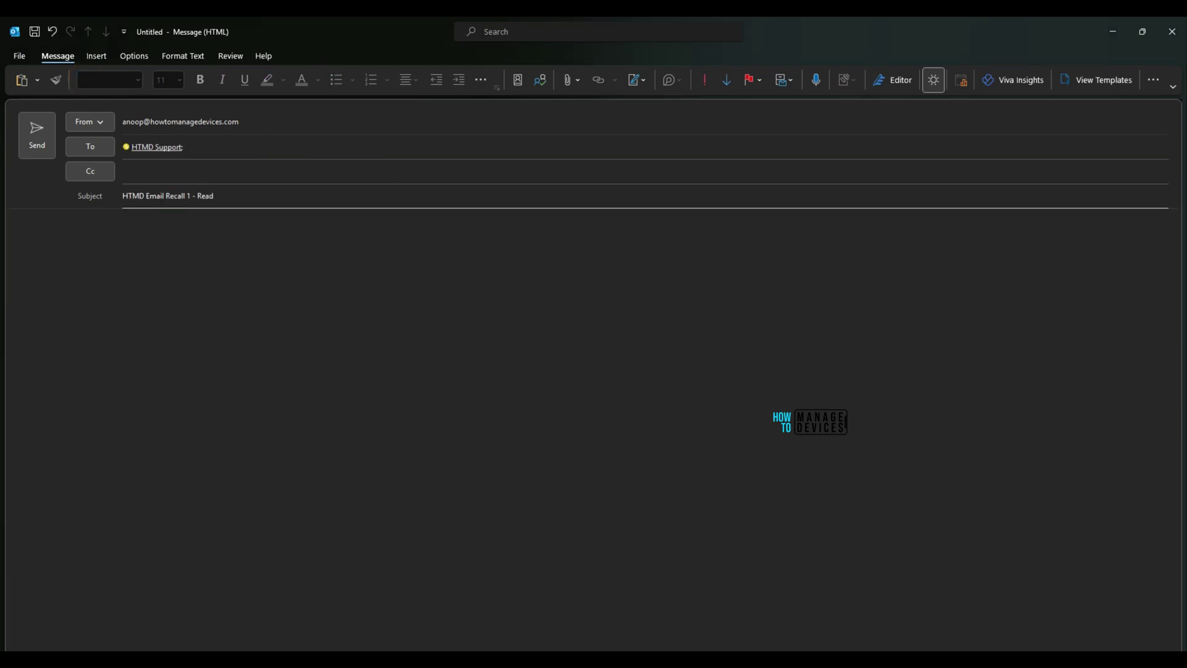
drag(240, 195, 112, 194)
key(ctrl+c)
click(131, 267)
key(ctrl+v)
click(37, 135)
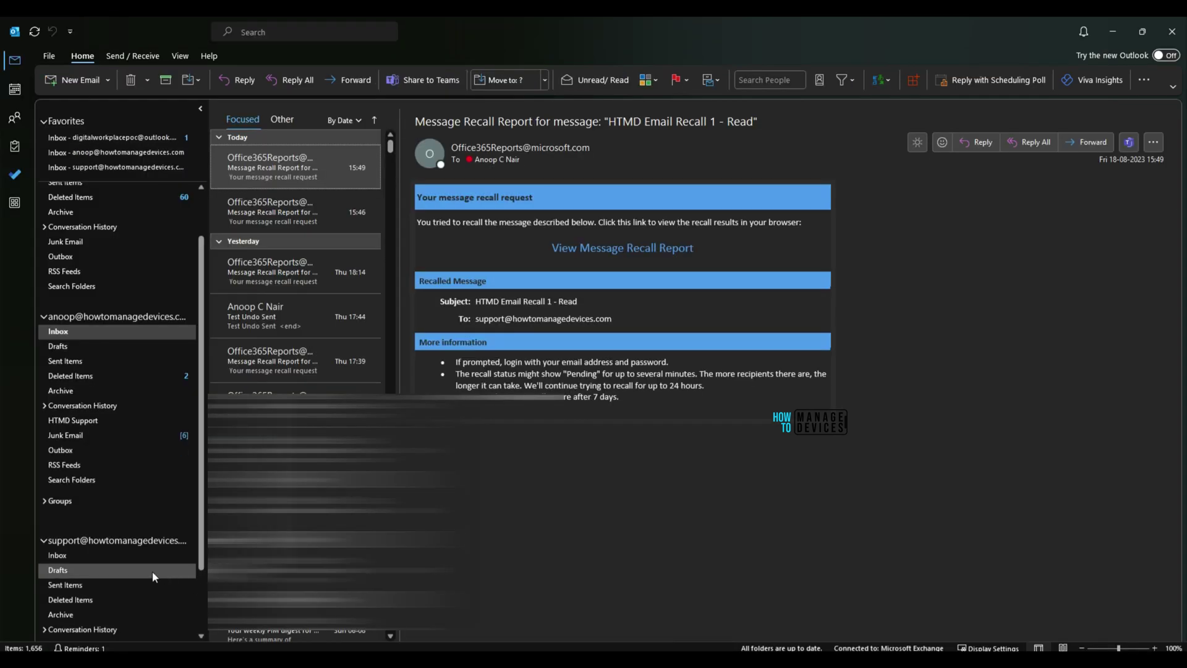
- Open the received message "HTMD Email Recall 1 - Read - Open" from the support mailbox's inbox in its own window
click(142, 556)
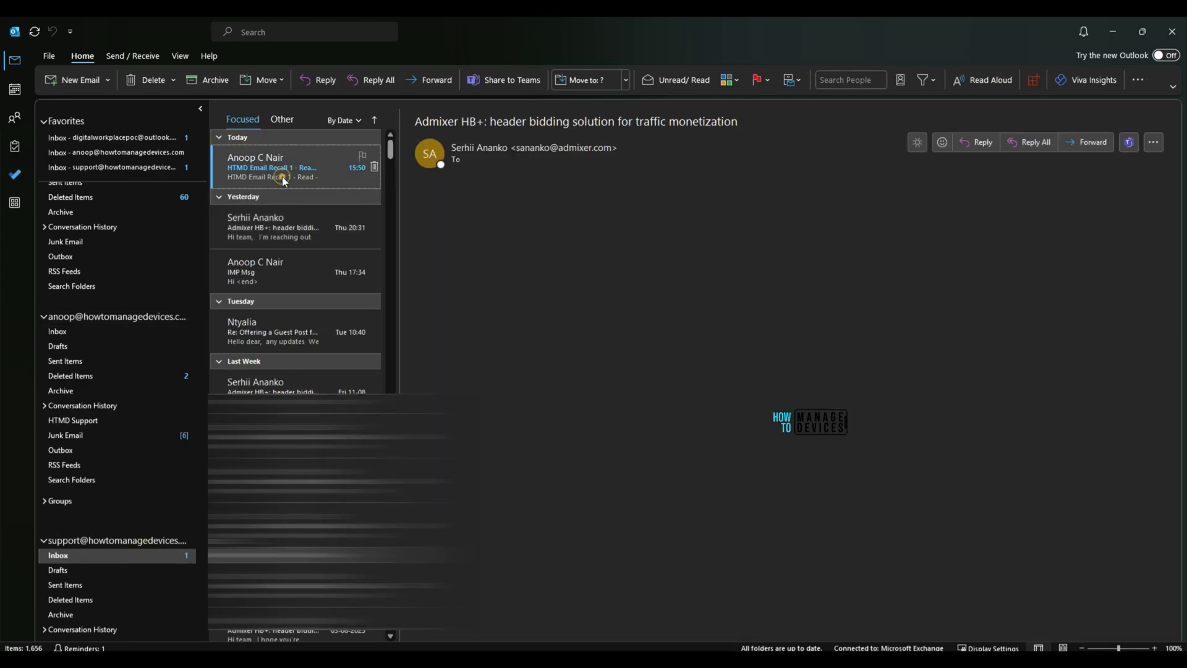
drag(485, 187, 572, 187)
double_click(312, 165)
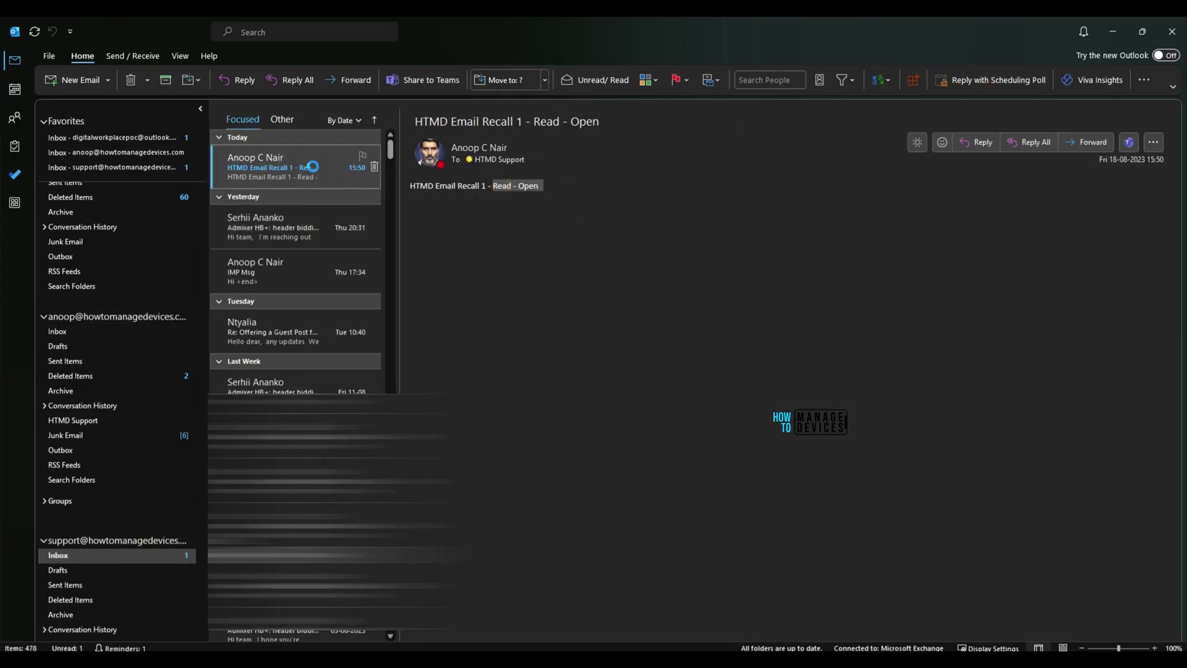
drag(347, 57, 842, 441)
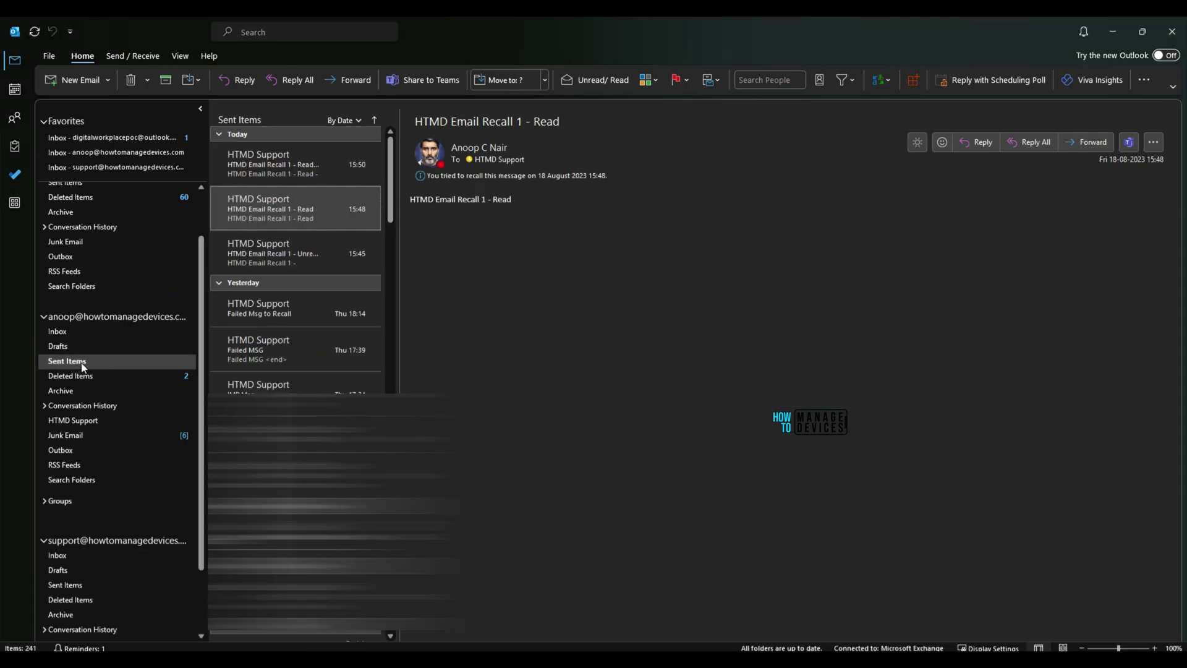
- Recall the sent message "HTMD Email Recall 1 - Read - Open" by deleting its unread copies with recall result notification, and close its window
click(302, 177)
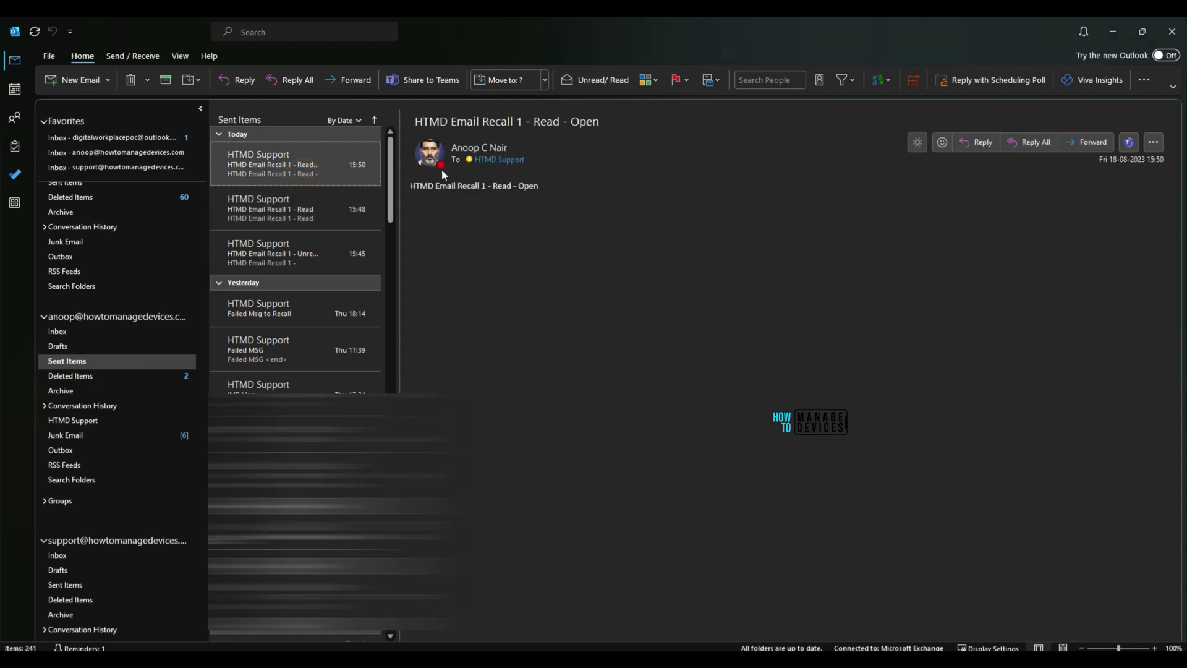
double_click(304, 167)
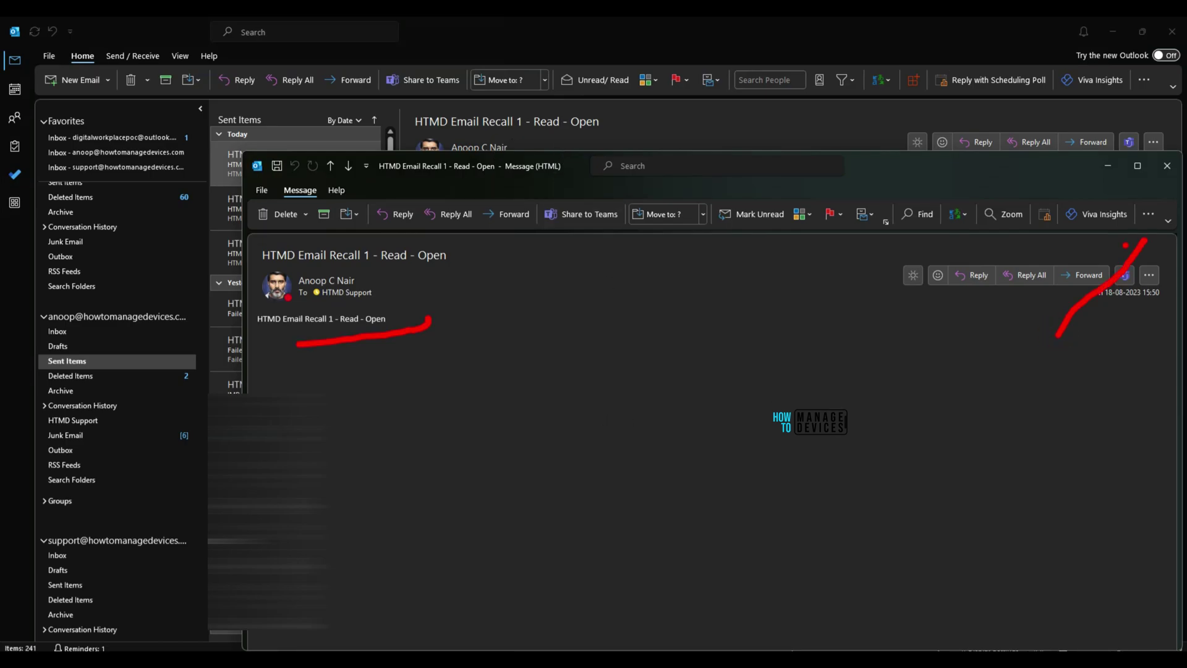
click(1149, 214)
mouse_move(1108, 440)
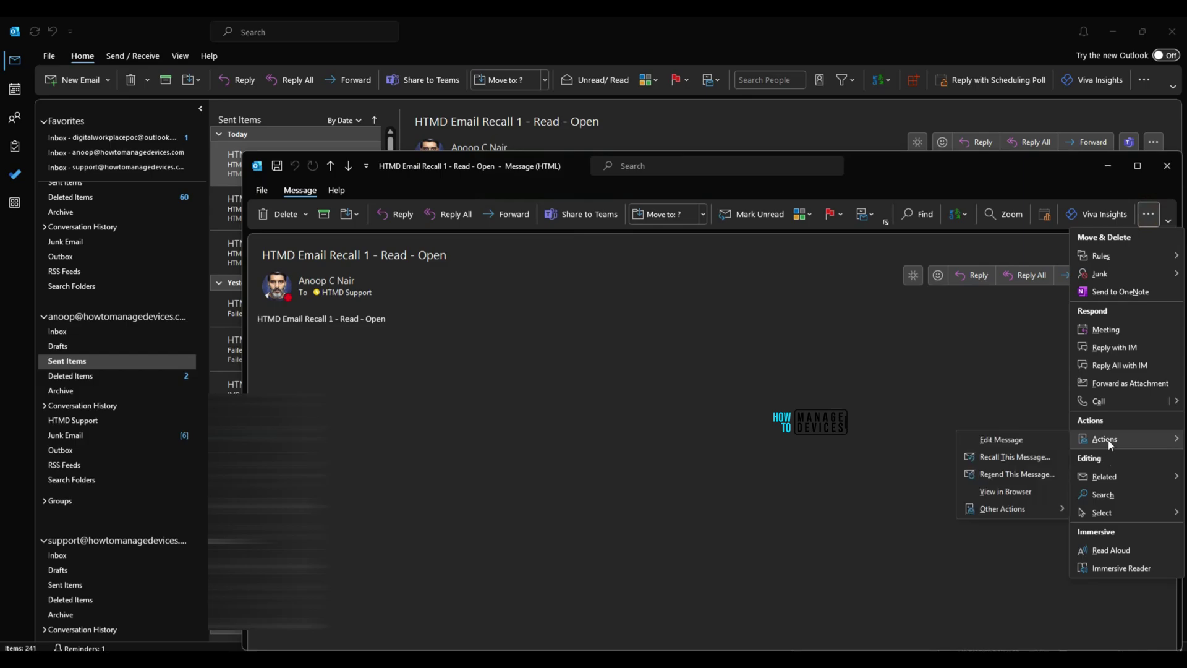
click(1007, 459)
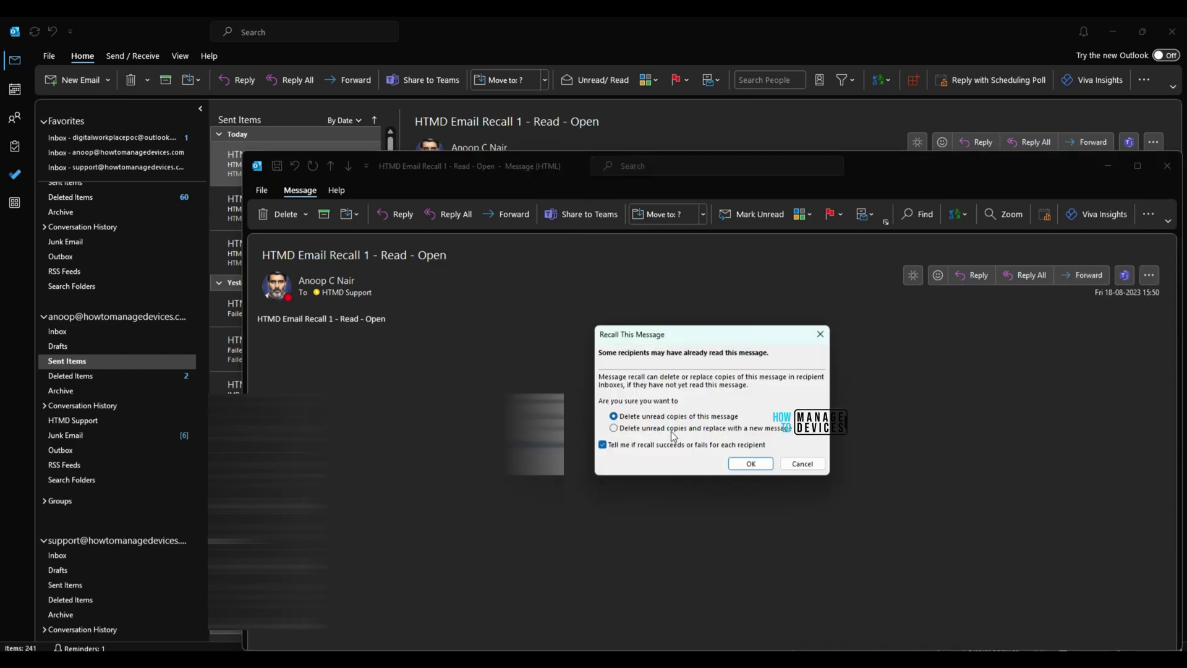
click(740, 464)
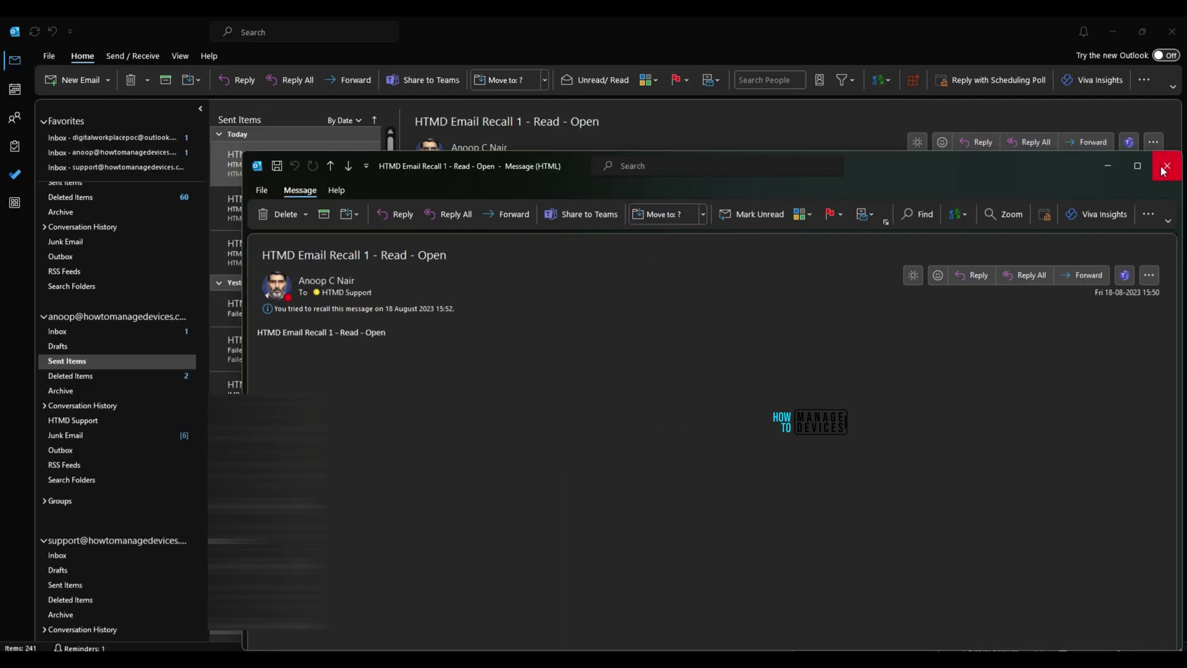
click(1162, 165)
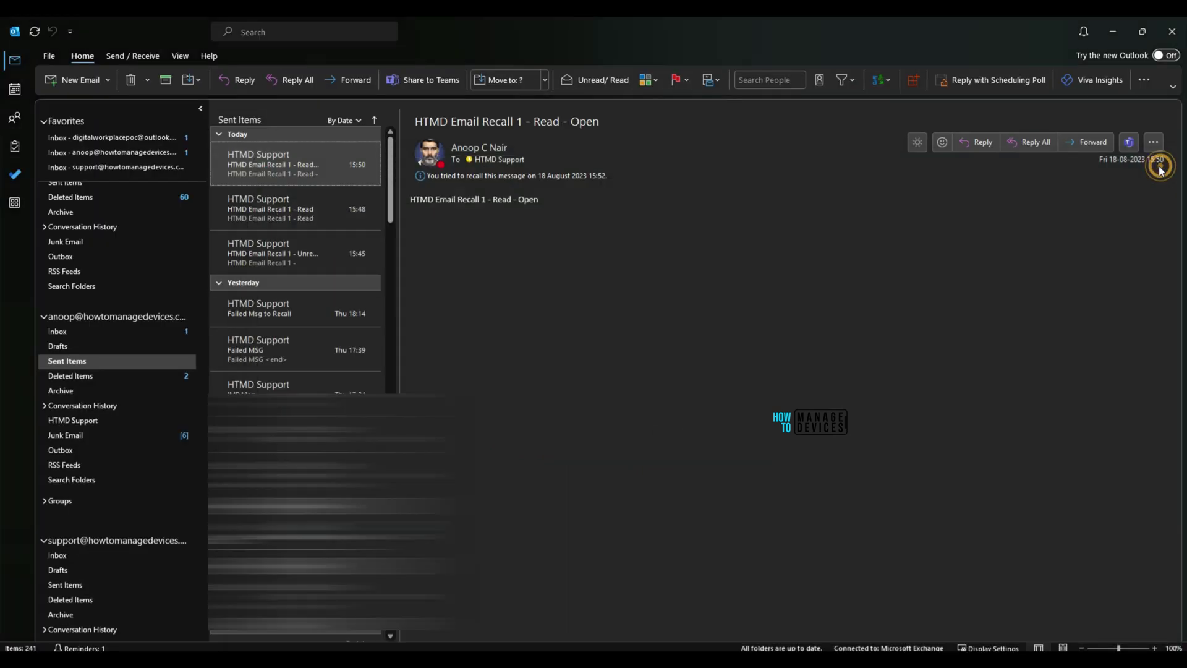
- Check the support mailbox's inbox, and refresh the browser's Message Recall Status Report for "HTMD Email Recall 1 - Read"
click(87, 556)
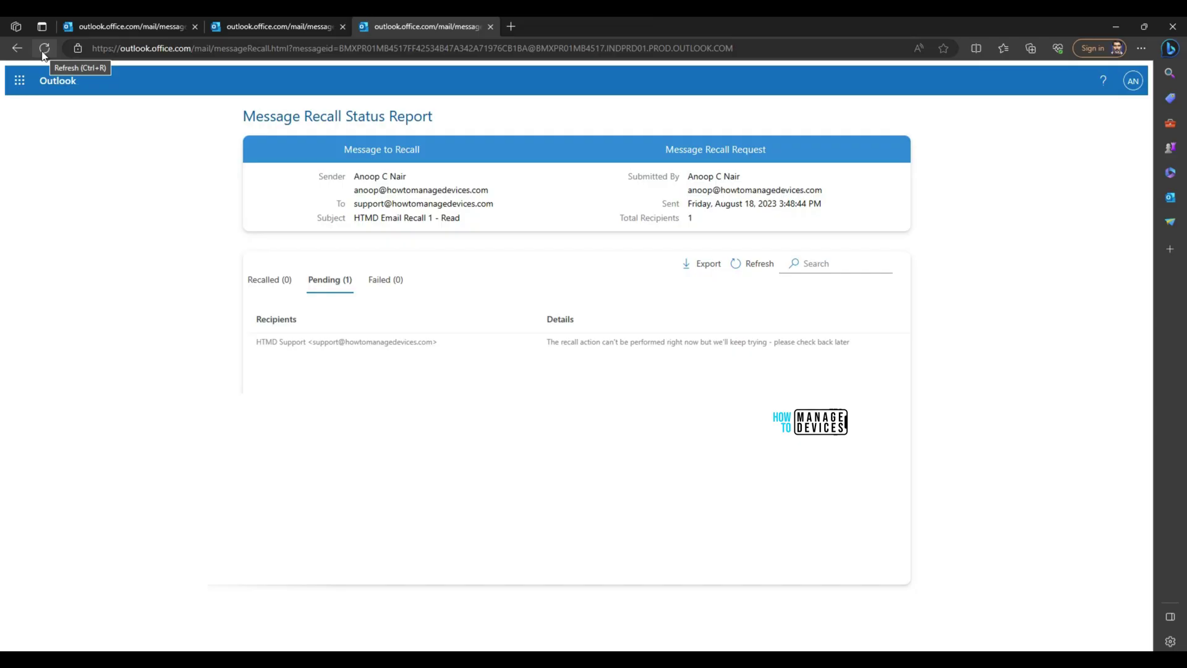
click(44, 48)
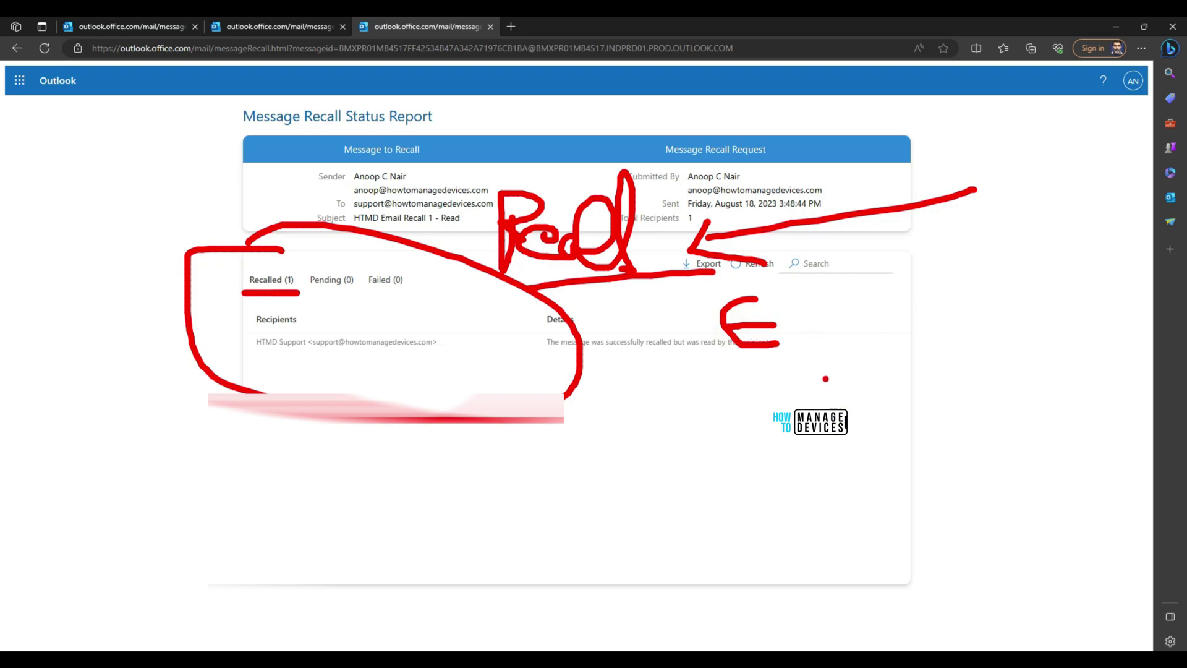
drag(220, 301, 379, 304)
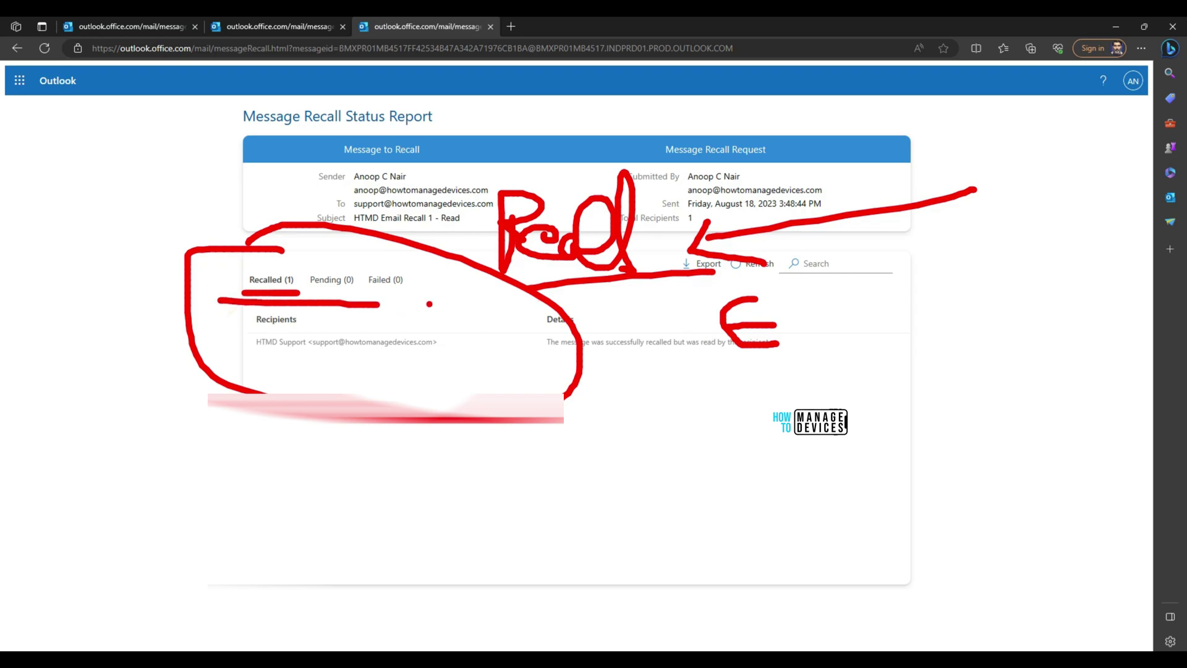
key(Escape)
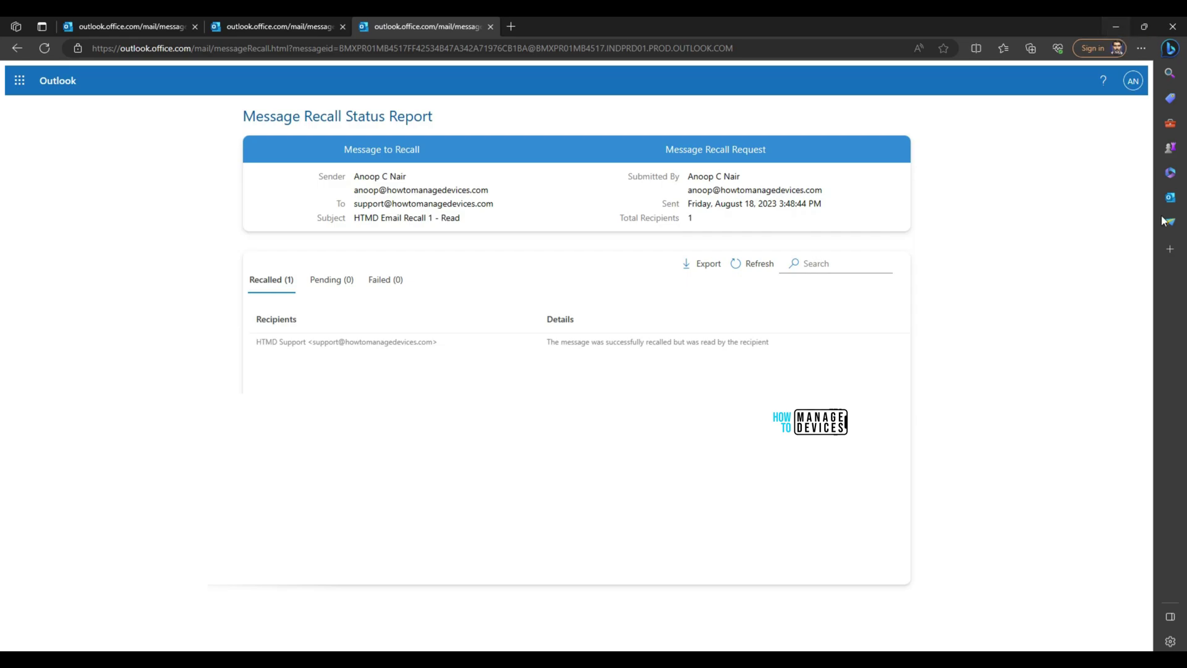
- Return to the open Outlook message windows, send the drafted reply to "HTMD Email Recall 1 - Read - Open", and close the original message
key(alt+Tab)
key(alt+Tab)
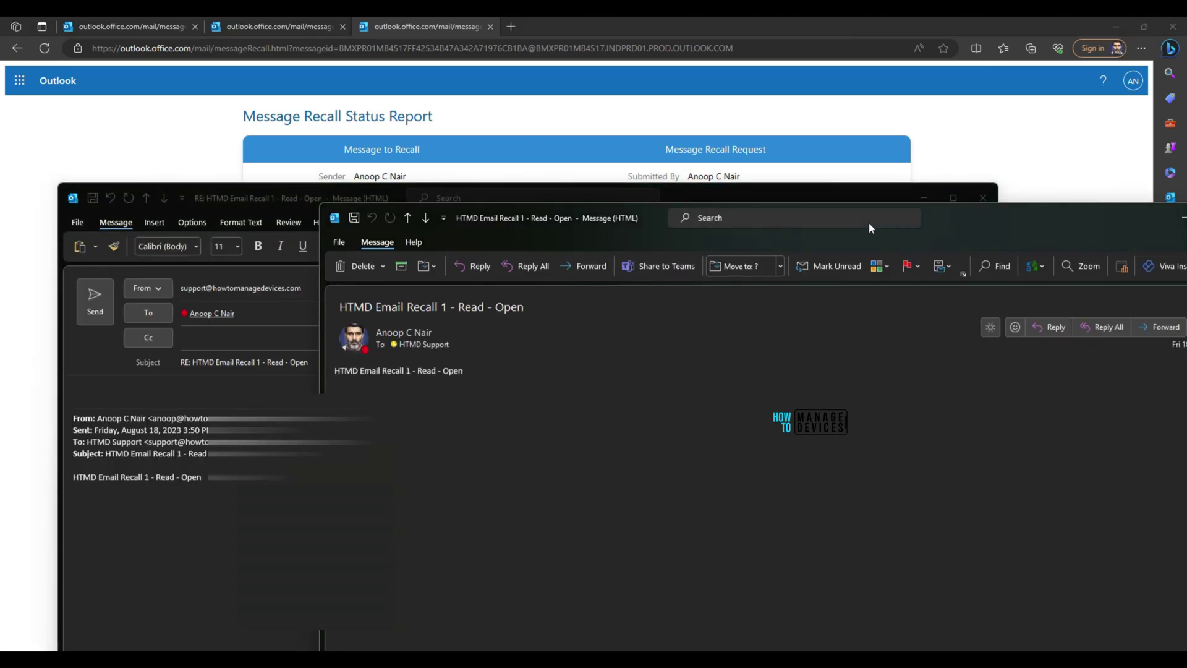
drag(869, 228, 977, 230)
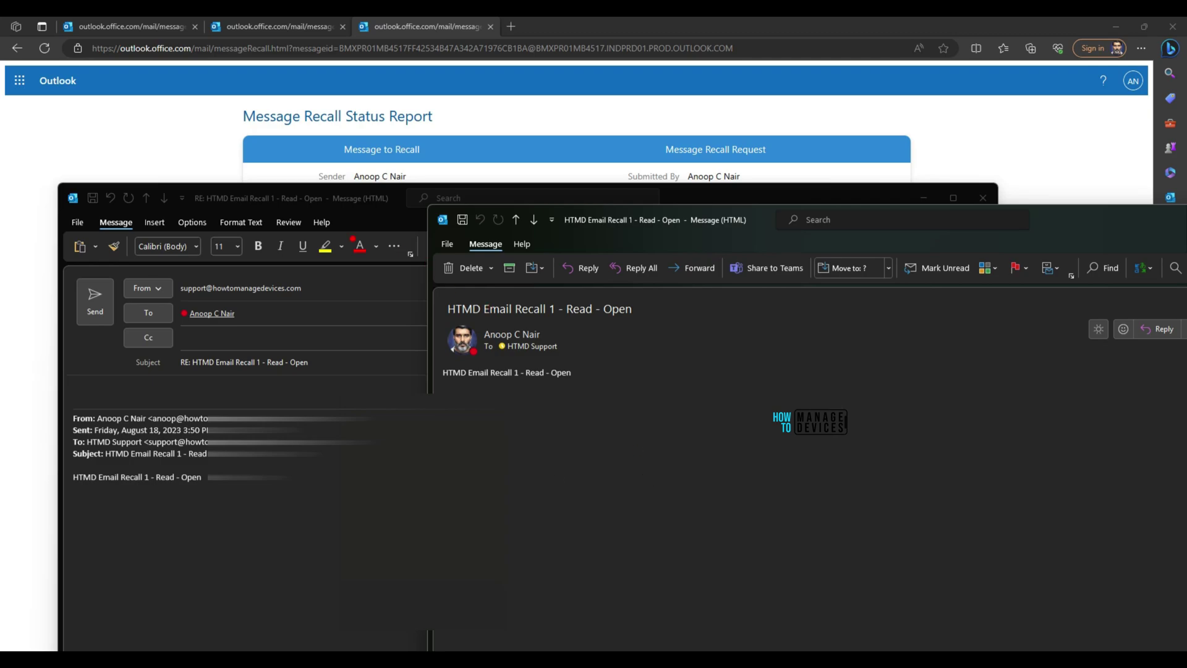
mouse_move(346, 168)
mouse_down()
mouse_move(37, 433)
mouse_move(840, 374)
mouse_move(111, 234)
mouse_up()
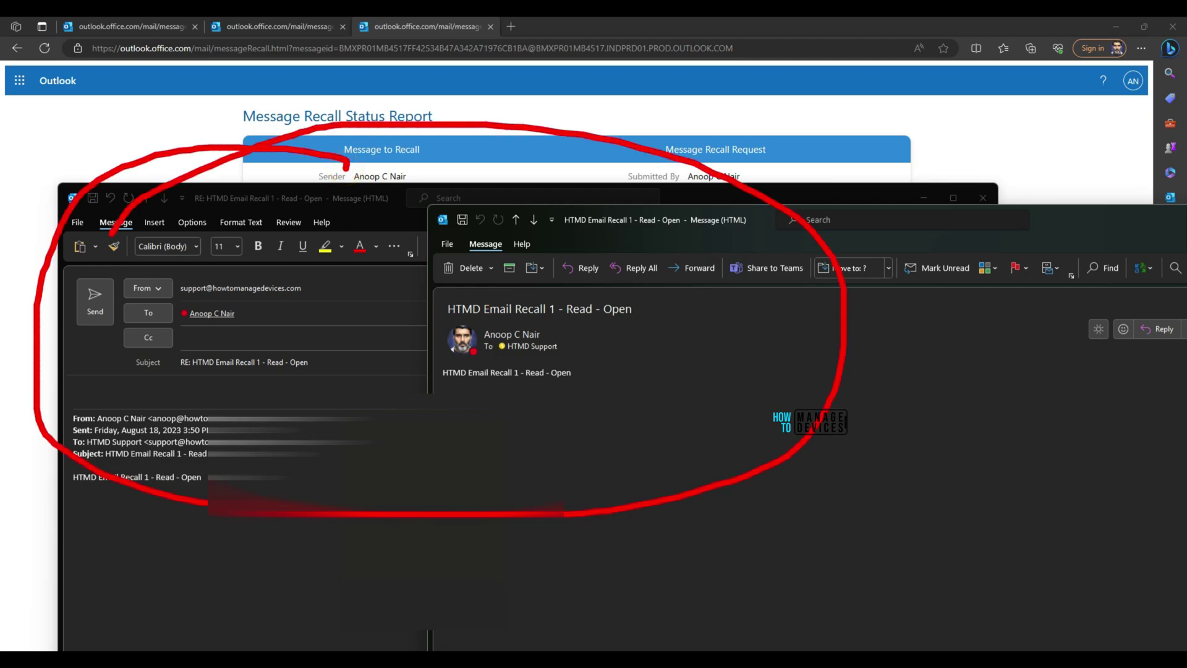
drag(383, 389, 319, 328)
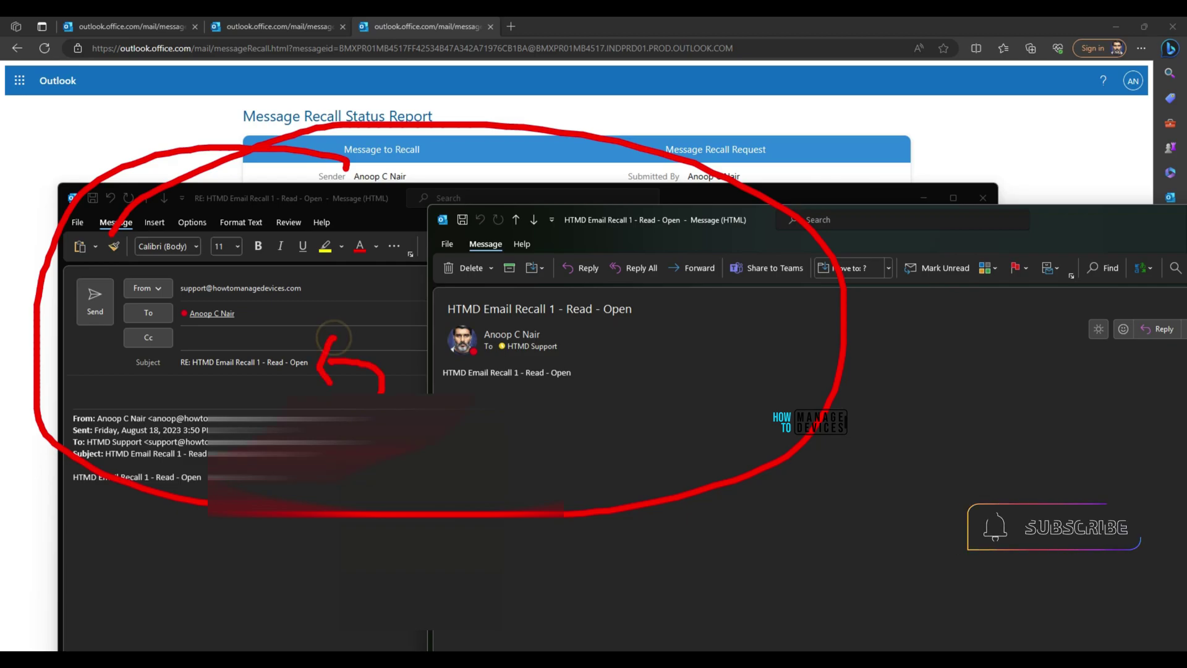
key(Escape)
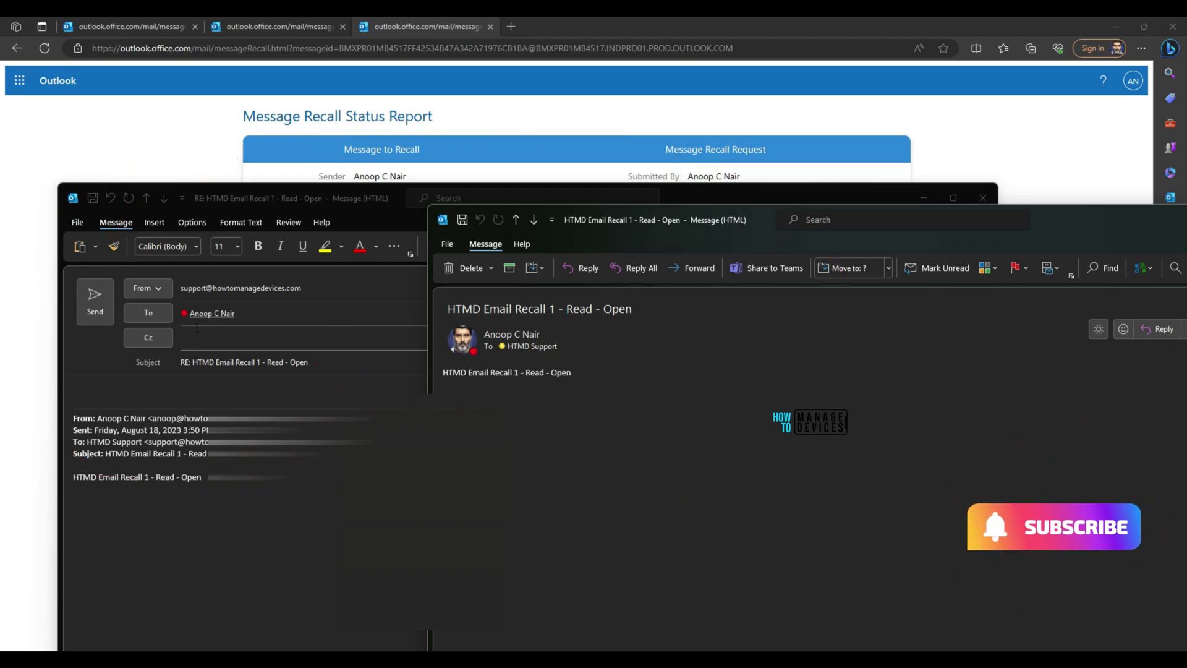
click(103, 309)
drag(1129, 219, 869, 192)
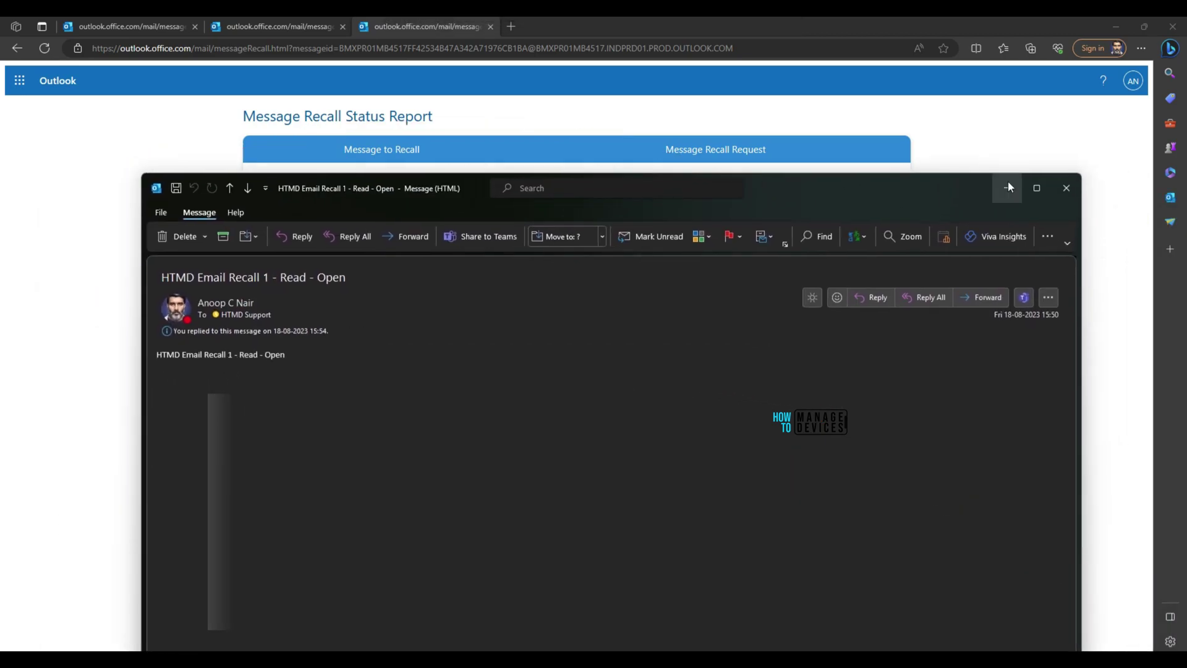
click(1065, 188)
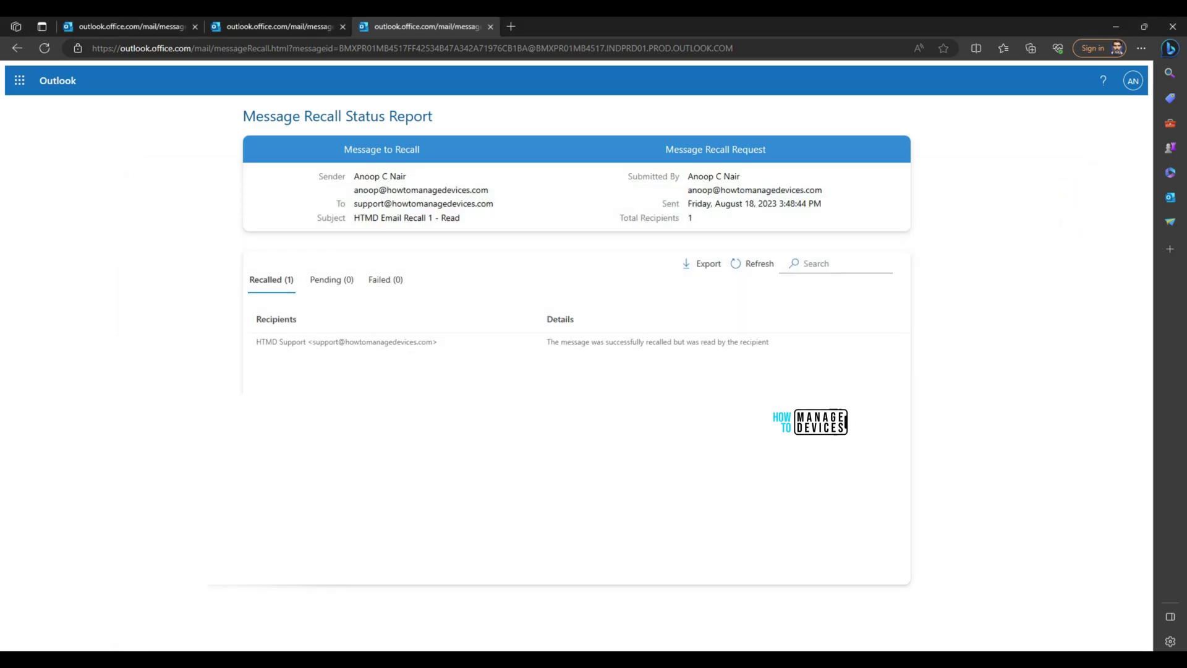
- View the reply "RE: HTMD Email Recall 1 - Read - Open" in the sender's inbox and select its quoted body text
click(383, 594)
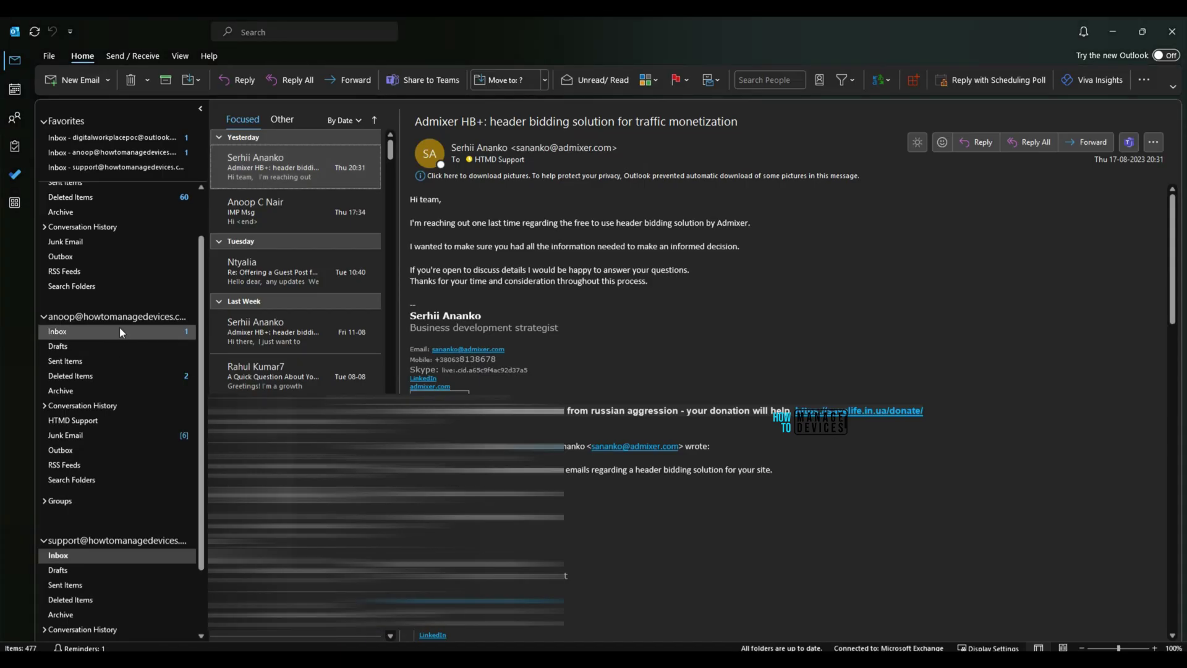
click(120, 331)
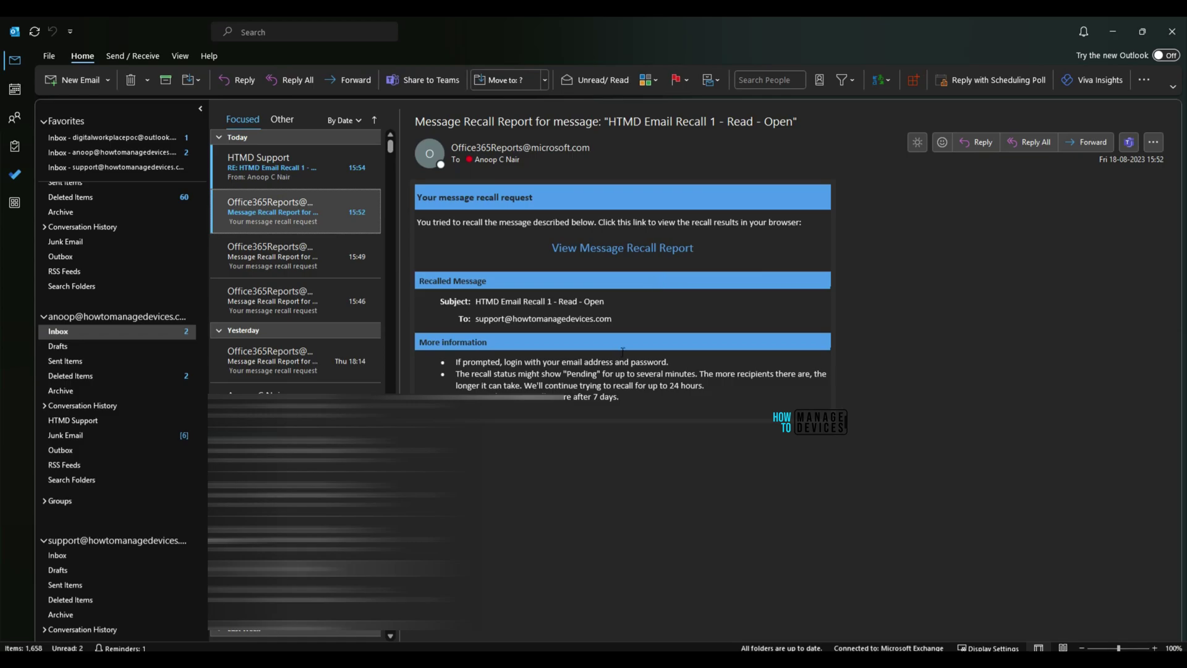
click(311, 174)
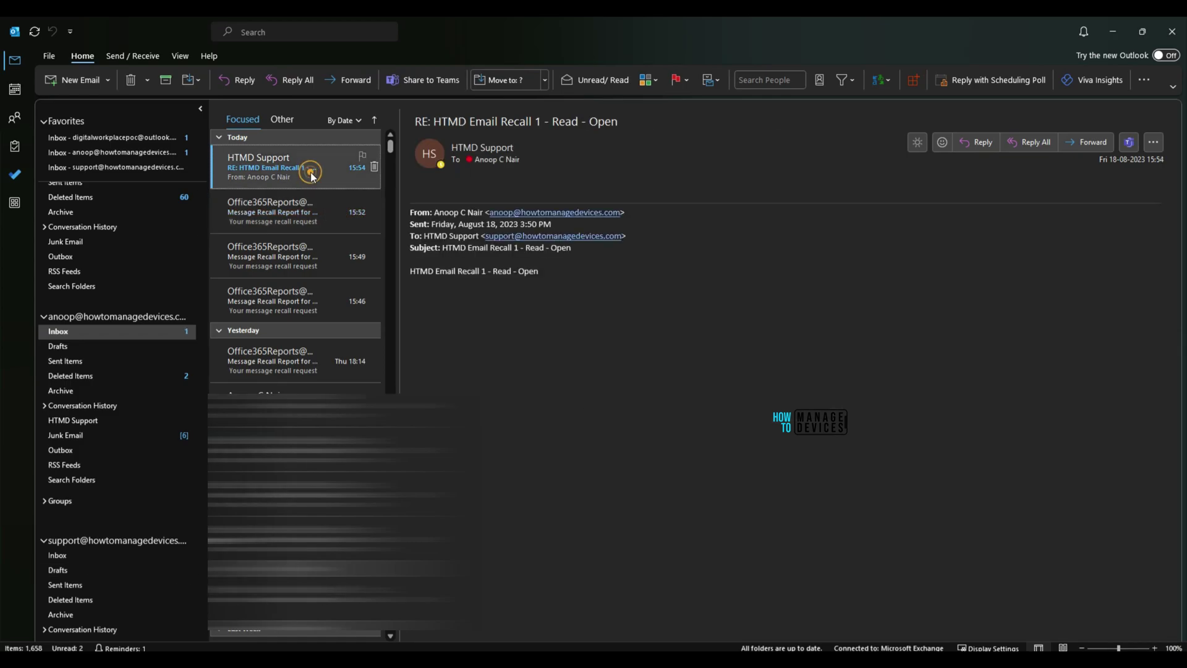
drag(555, 272, 408, 265)
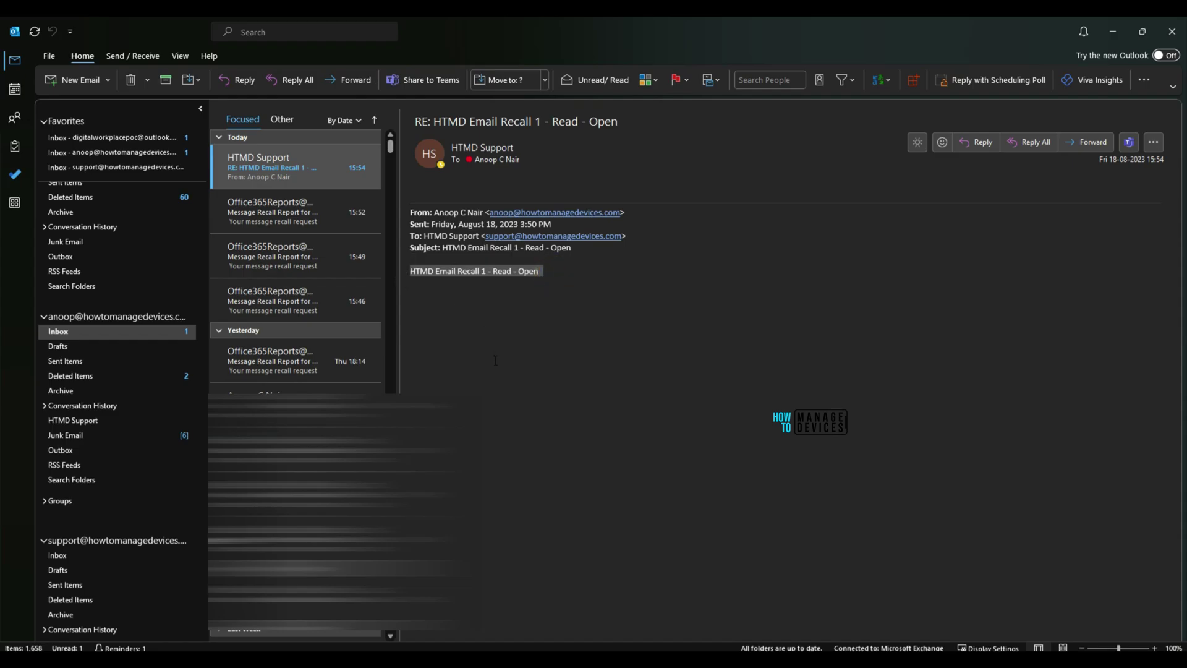
mouse_move(412, 329)
mouse_down()
mouse_move(758, 232)
mouse_move(383, 210)
mouse_move(446, 332)
mouse_up()
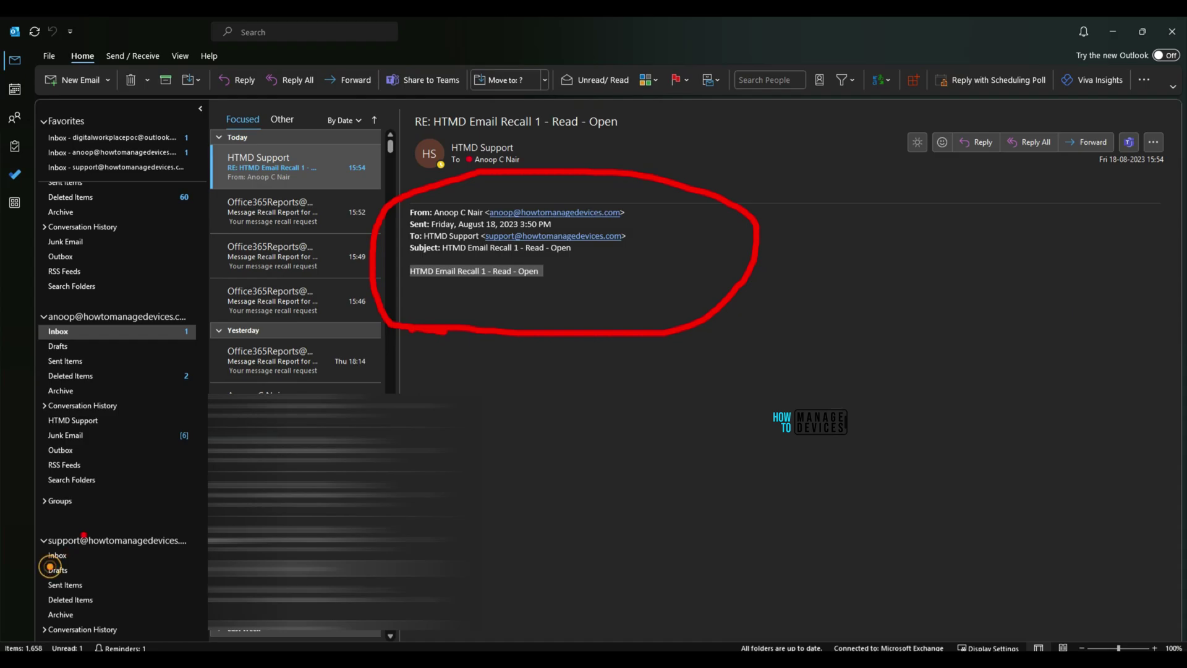
mouse_move(141, 386)
mouse_down()
mouse_move(89, 523)
mouse_move(147, 496)
mouse_up()
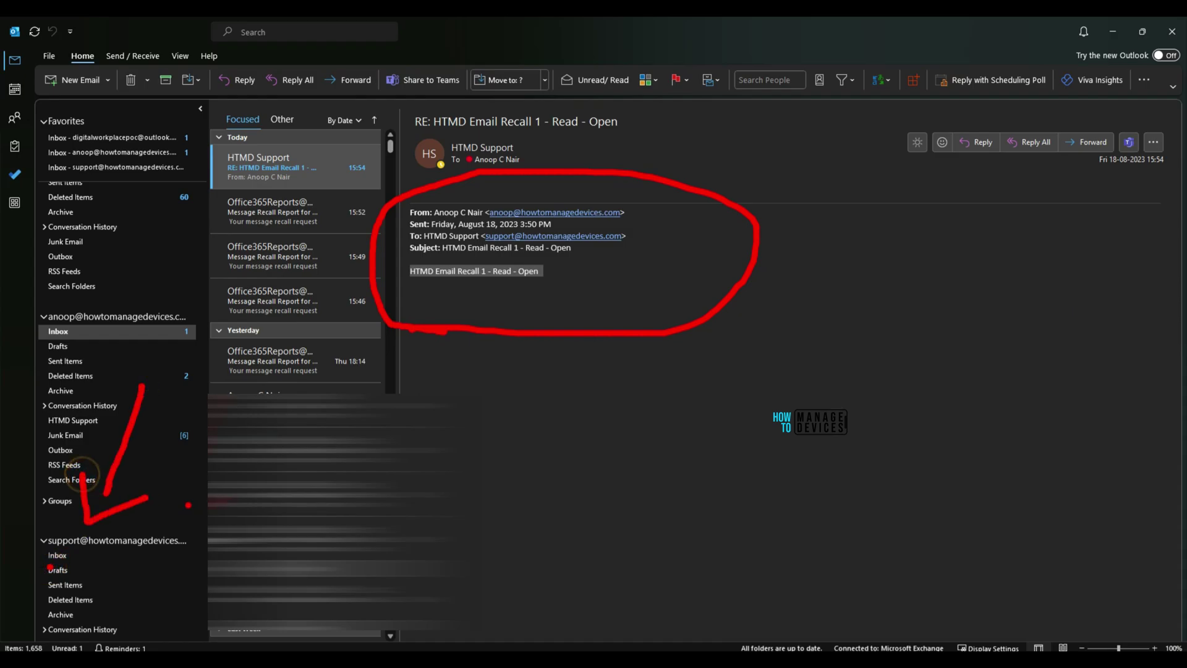
mouse_move(443, 442)
mouse_down()
mouse_move(818, 440)
mouse_move(825, 418)
mouse_move(804, 471)
mouse_up()
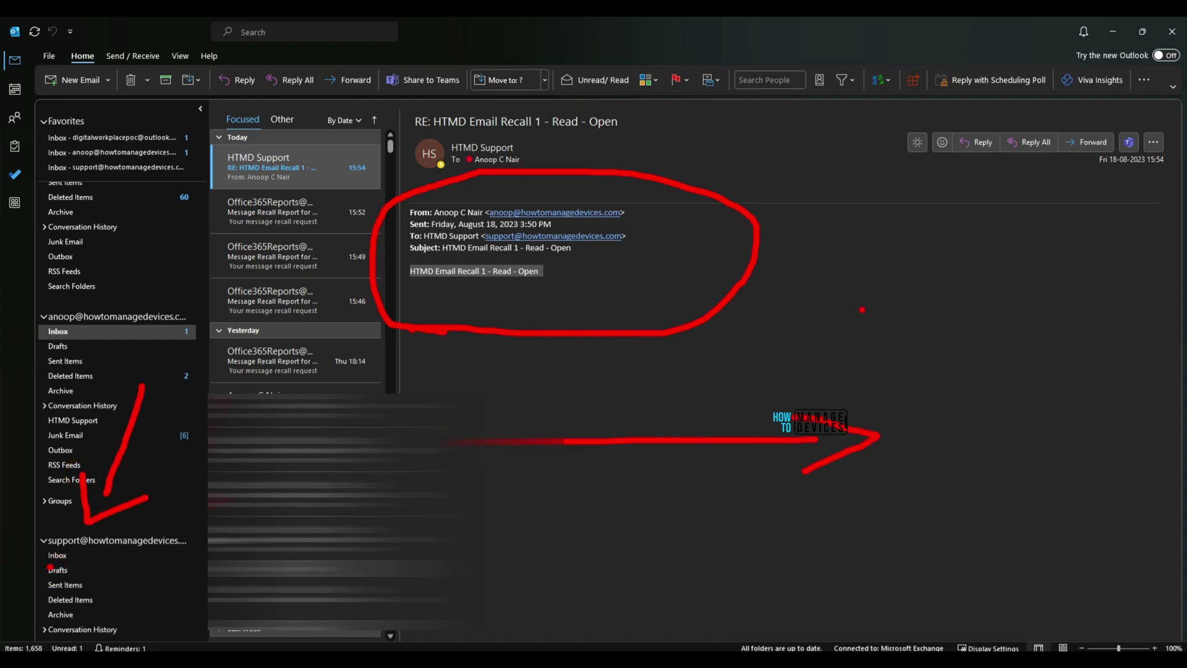
mouse_move(876, 298)
mouse_down()
mouse_move(824, 304)
mouse_move(876, 348)
mouse_move(865, 326)
mouse_up()
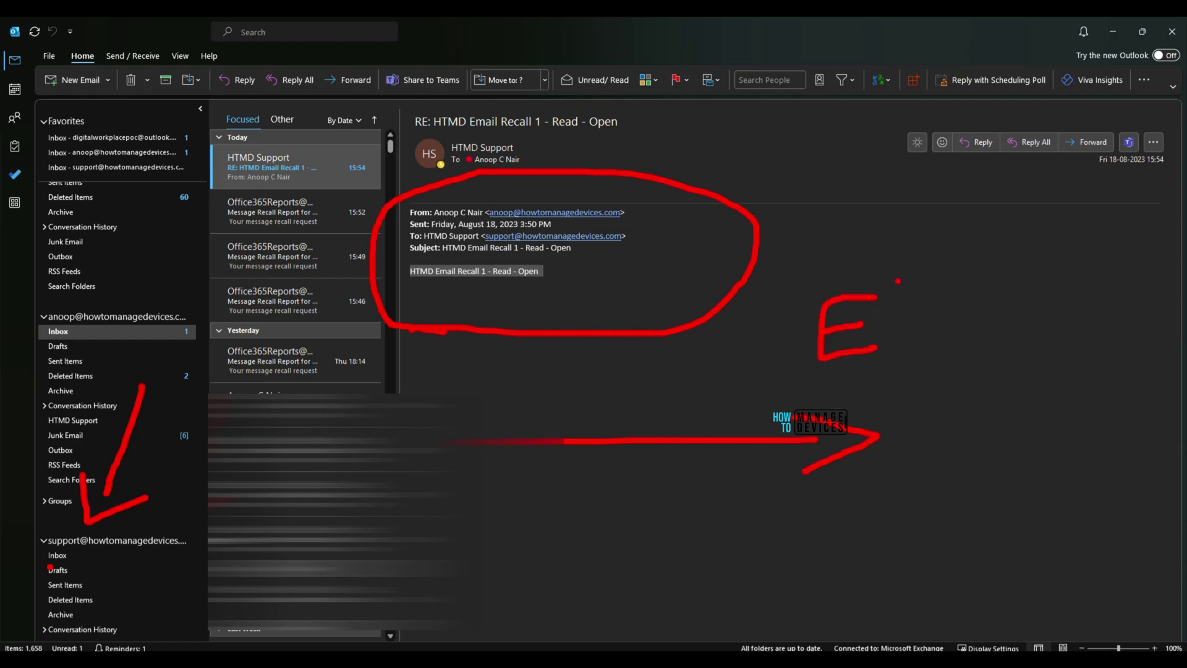